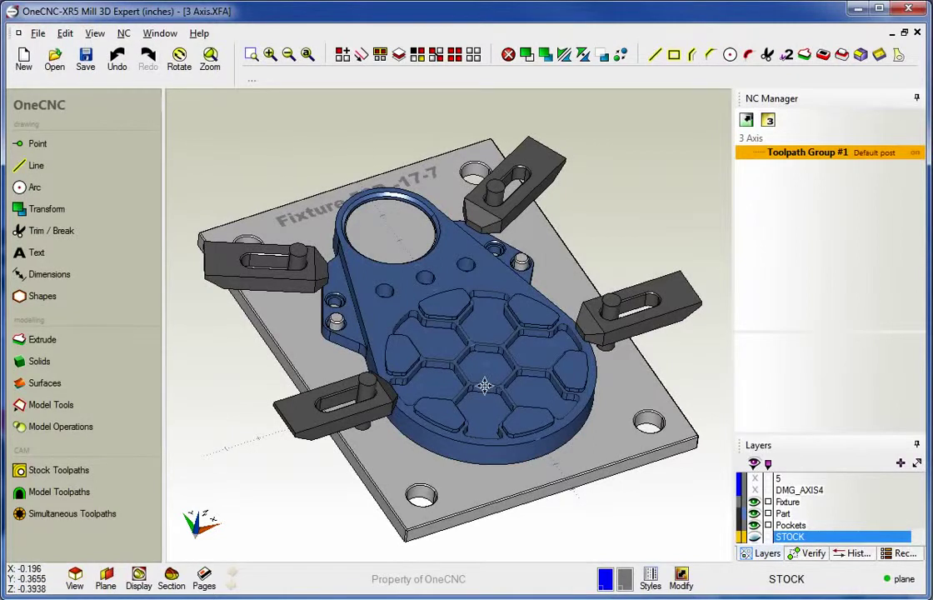
Zoom in and rotate the view of the fixtured blue part.
{"action": "scroll", "coordinate": [486, 382], "scroll_direction": "up", "scroll_amount": 2}
{"action": "mouse_move", "coordinate": [490, 380]}
{"action": "middle_mouse_down"}
{"action": "mouse_move", "coordinate": [483, 368]}
{"action": "mouse_move", "coordinate": [485, 379]}
{"action": "middle_mouse_up"}
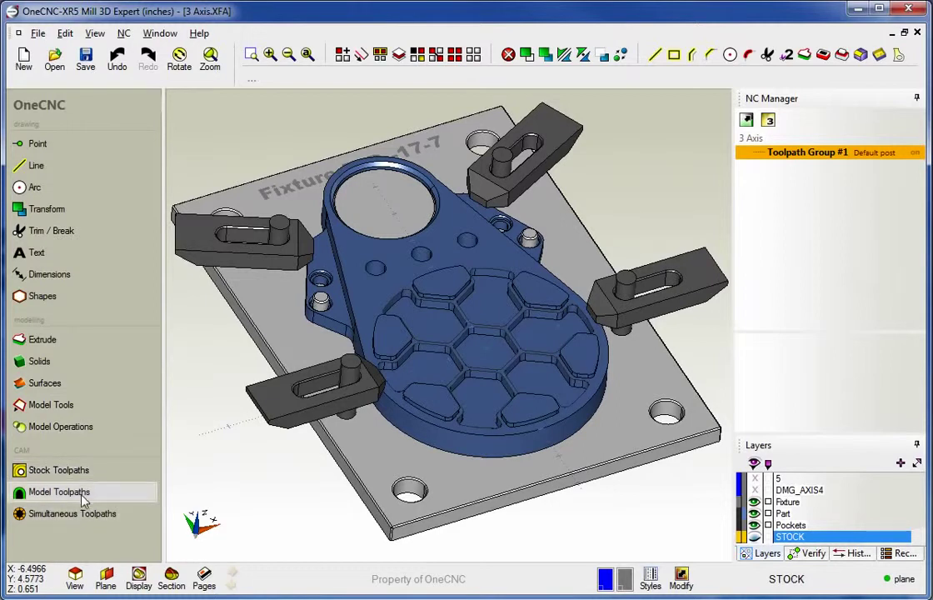
{"action": "left_click", "coordinate": [79, 470]}
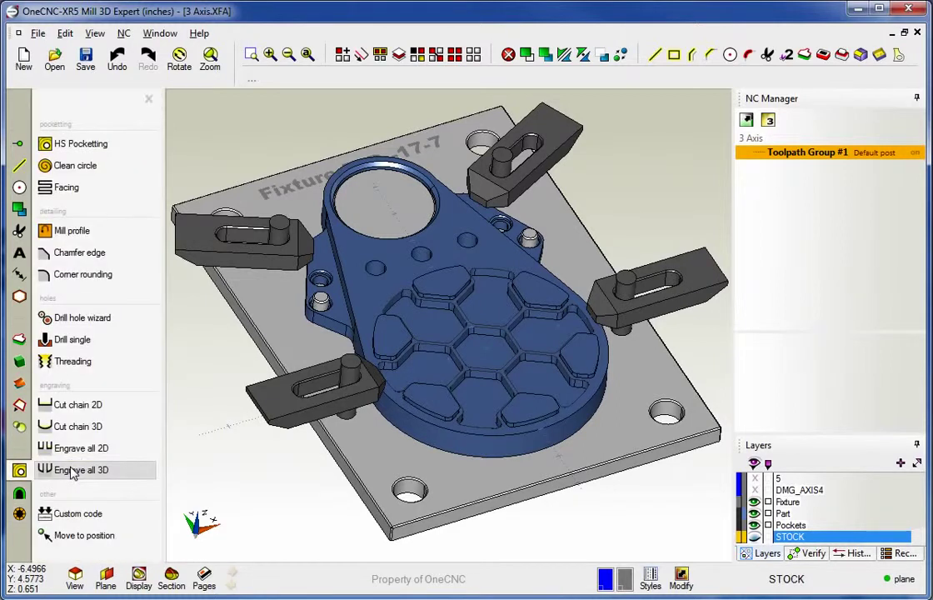
{"action": "left_click", "coordinate": [20, 492]}
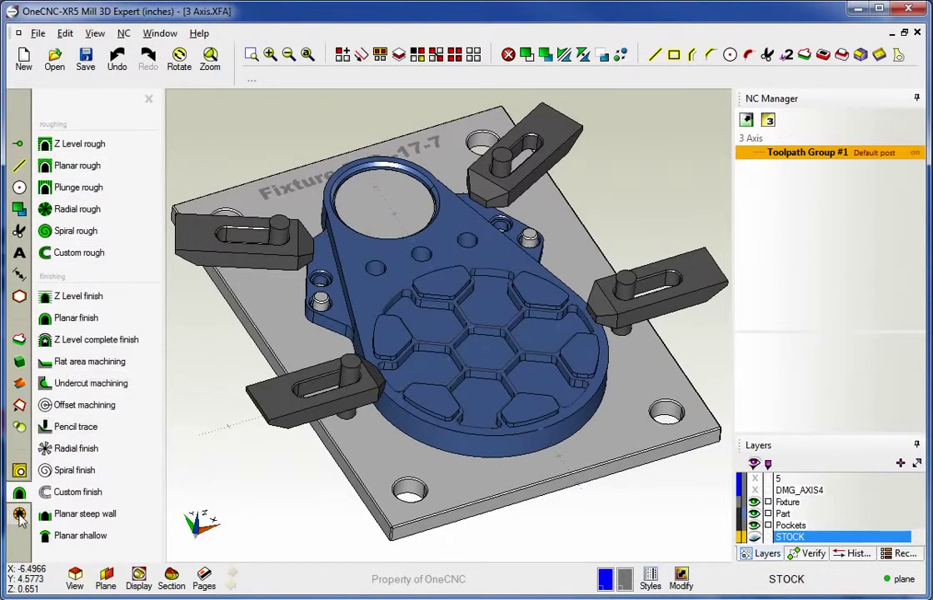
{"action": "left_click", "coordinate": [19, 514]}
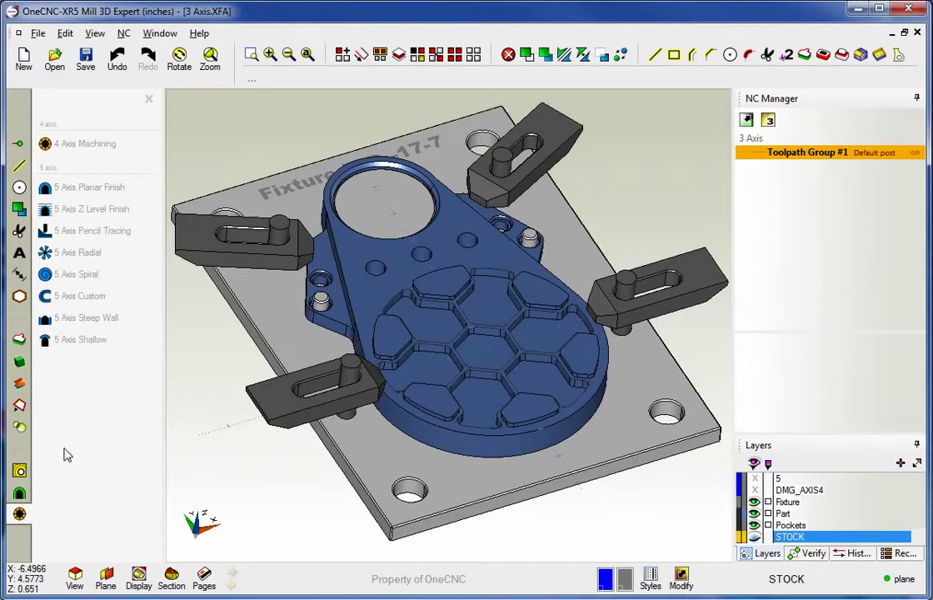
{"action": "left_click", "coordinate": [19, 471]}
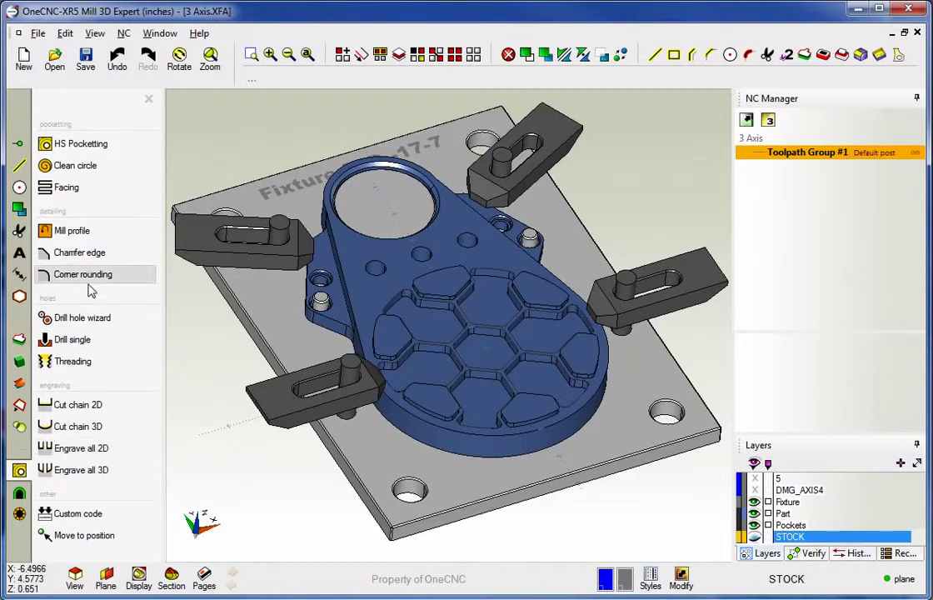
Start an HS Pocketting operation with Everything selected.
{"action": "left_click", "coordinate": [83, 144]}
{"action": "left_click_drag", "start_coordinate": [426, 87], "coordinate": [288, 101]}
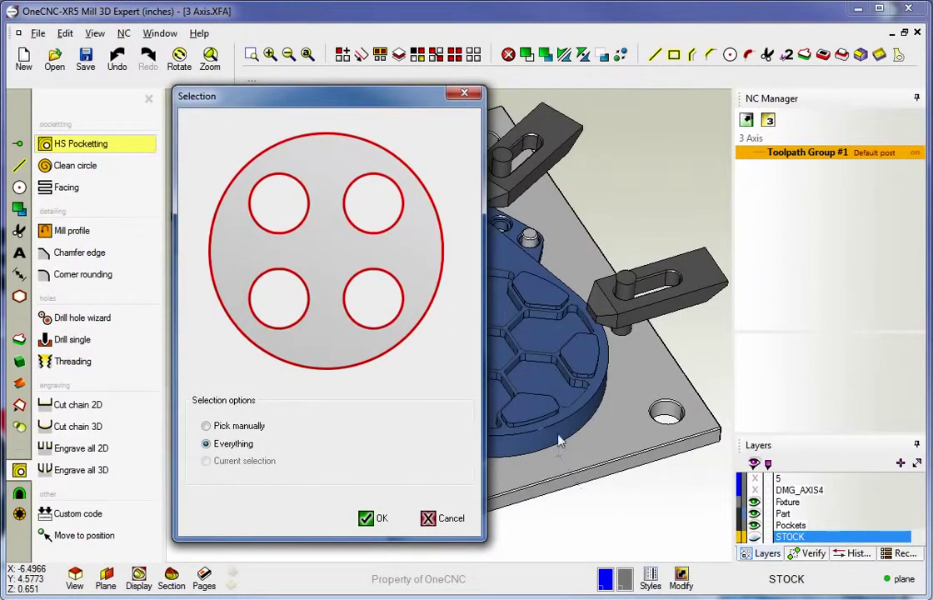
{"action": "left_click", "coordinate": [367, 520]}
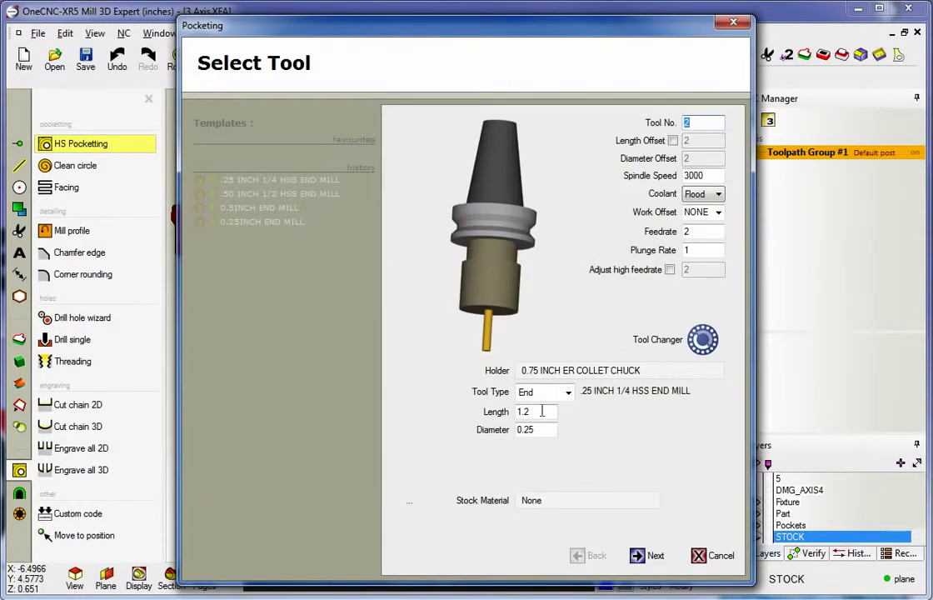
Set tool length and diameter to 1 and tool type to Ball, then bring up the tool library.
{"action": "left_click_drag", "start_coordinate": [542, 411], "coordinate": [511, 419]}
{"action": "type", "text": "1"}
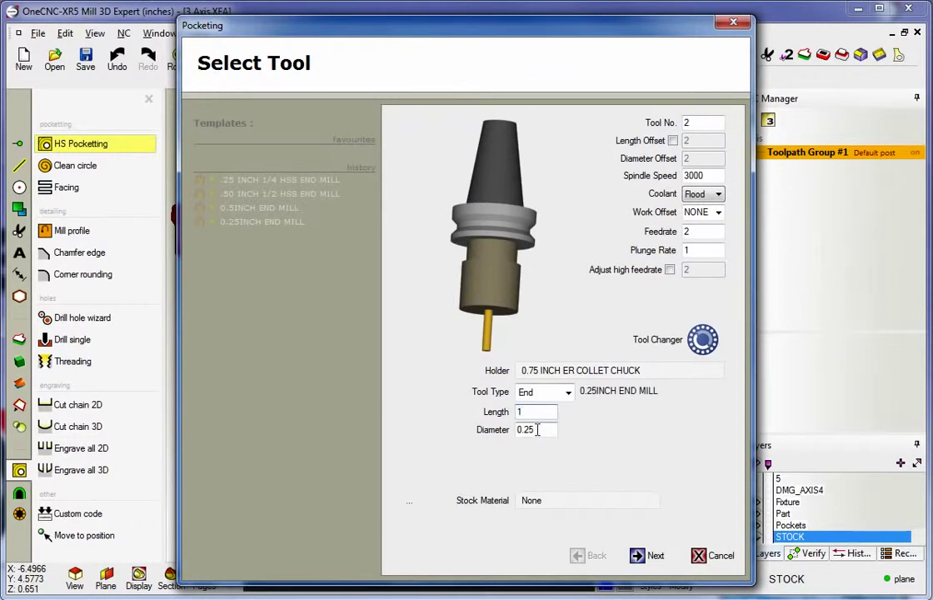
{"action": "double_click", "coordinate": [538, 430]}
{"action": "type", "text": "1"}
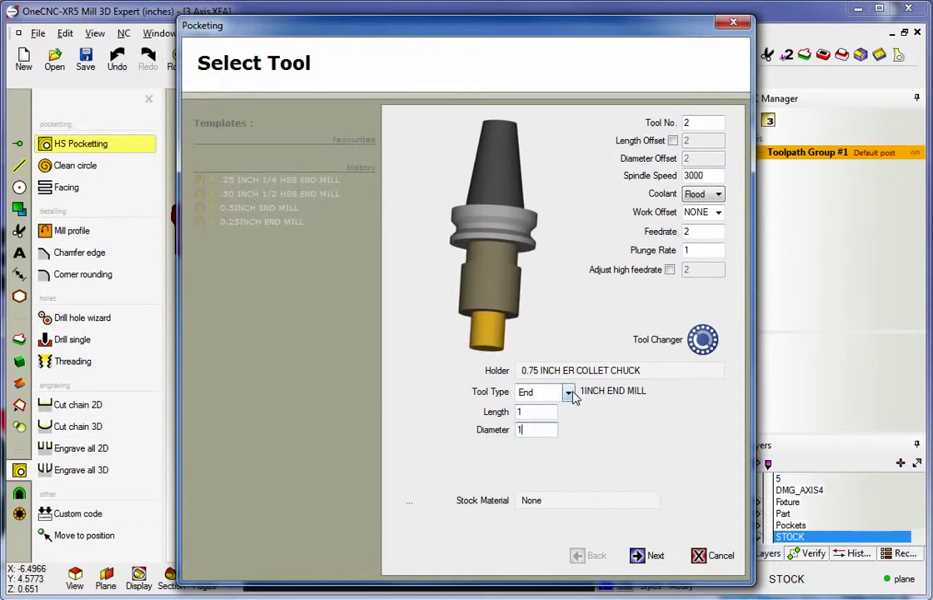
{"action": "left_click", "coordinate": [567, 393]}
{"action": "left_click", "coordinate": [543, 409]}
{"action": "left_click", "coordinate": [567, 393]}
{"action": "left_click", "coordinate": [567, 393]}
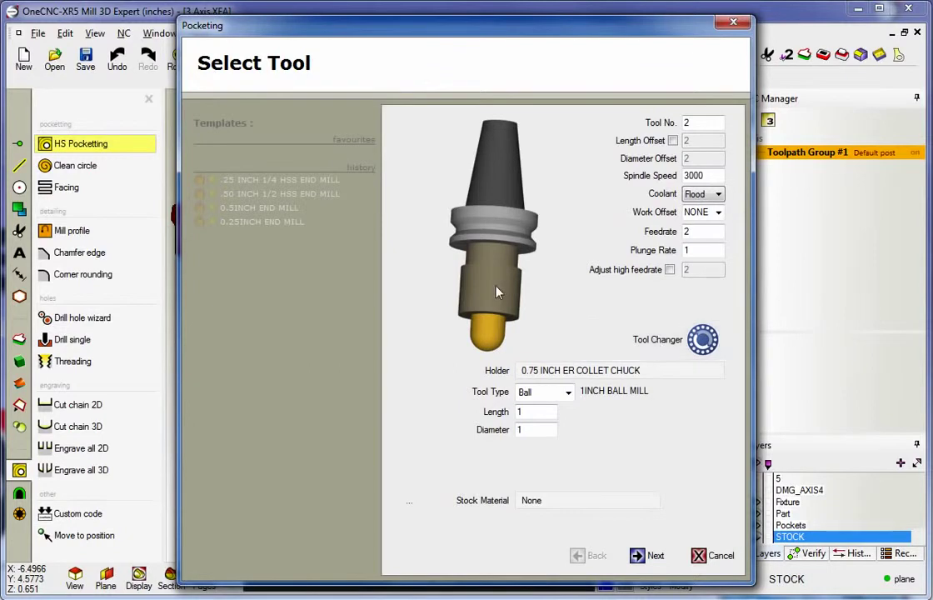
{"action": "left_click", "coordinate": [658, 346]}
{"action": "left_click", "coordinate": [181, 65]}
Use the .50 INCH 1/2 HSS END MILL from the library as tool number 1.
{"action": "left_click", "coordinate": [153, 135]}
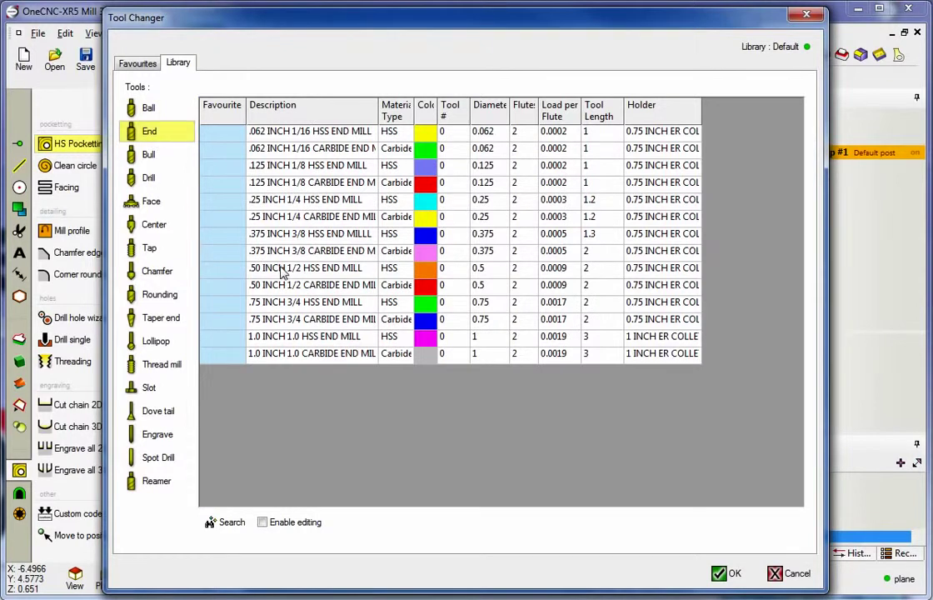
{"action": "left_click", "coordinate": [284, 270]}
{"action": "left_click", "coordinate": [726, 572]}
{"action": "type", "text": "1"}
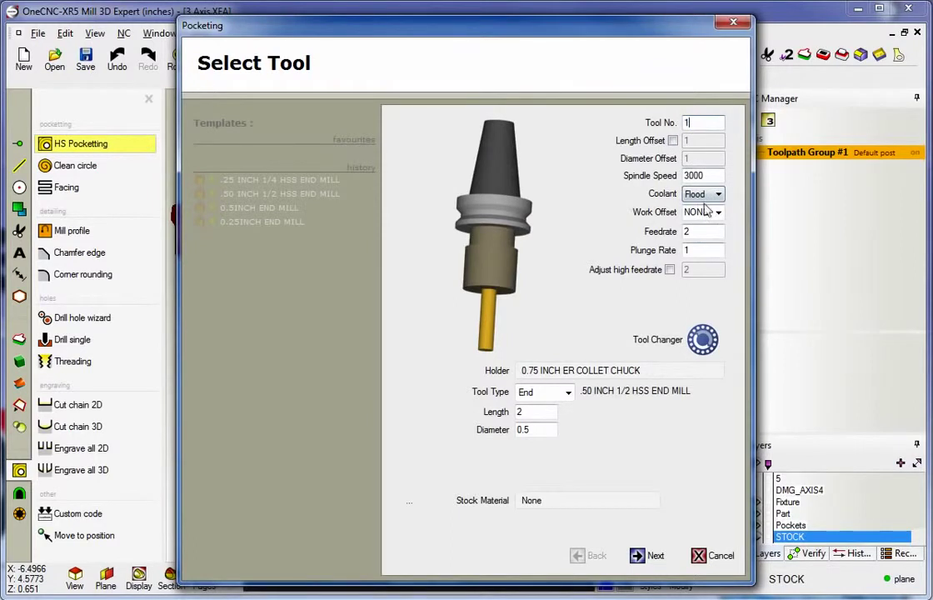
Set the stock material to Aluminium Alloys, giving spindle 1504 and feedrate 3.
{"action": "left_click", "coordinate": [545, 502]}
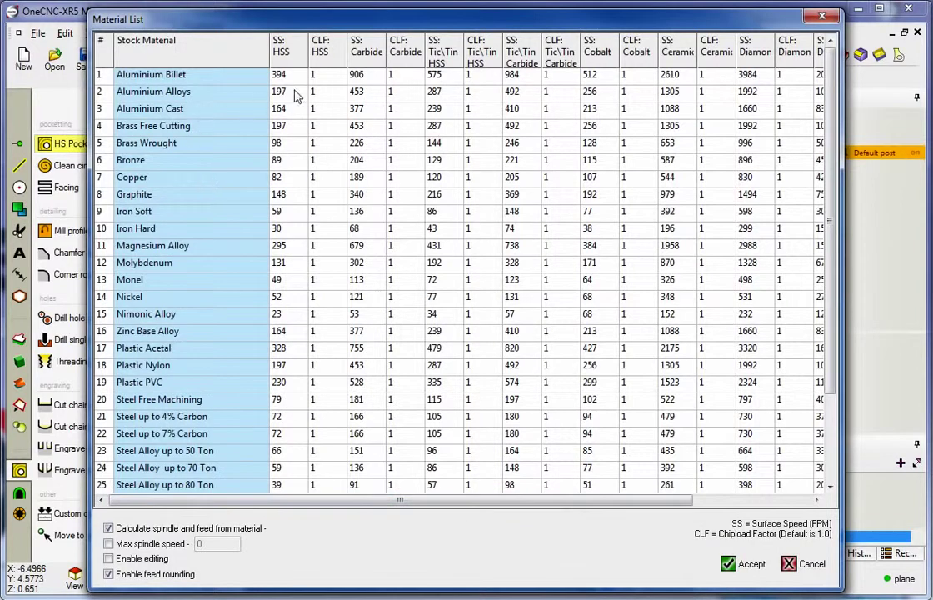
{"action": "left_click", "coordinate": [236, 96]}
{"action": "scroll", "coordinate": [348, 341], "scroll_direction": "down", "scroll_amount": 1}
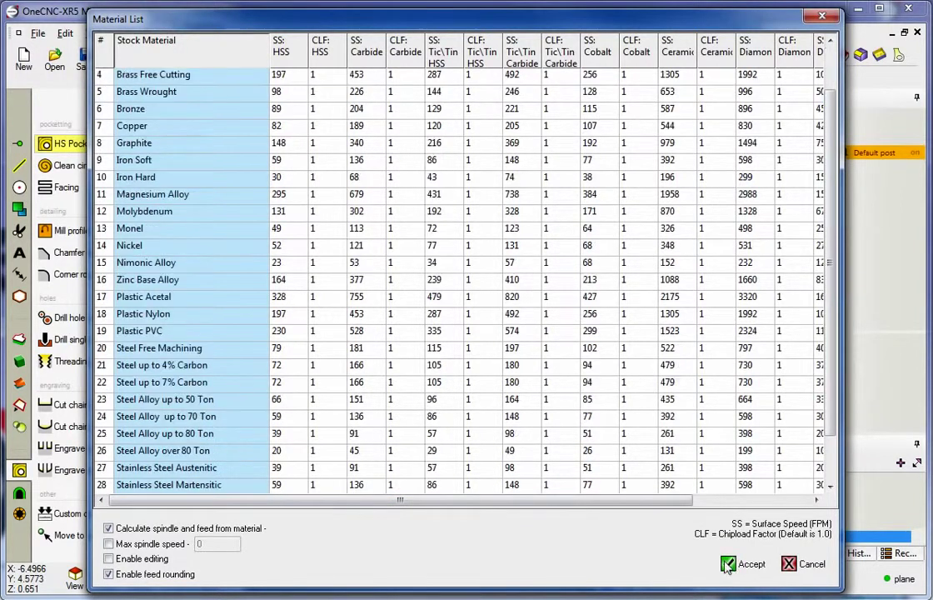
{"action": "key", "text": "Return"}
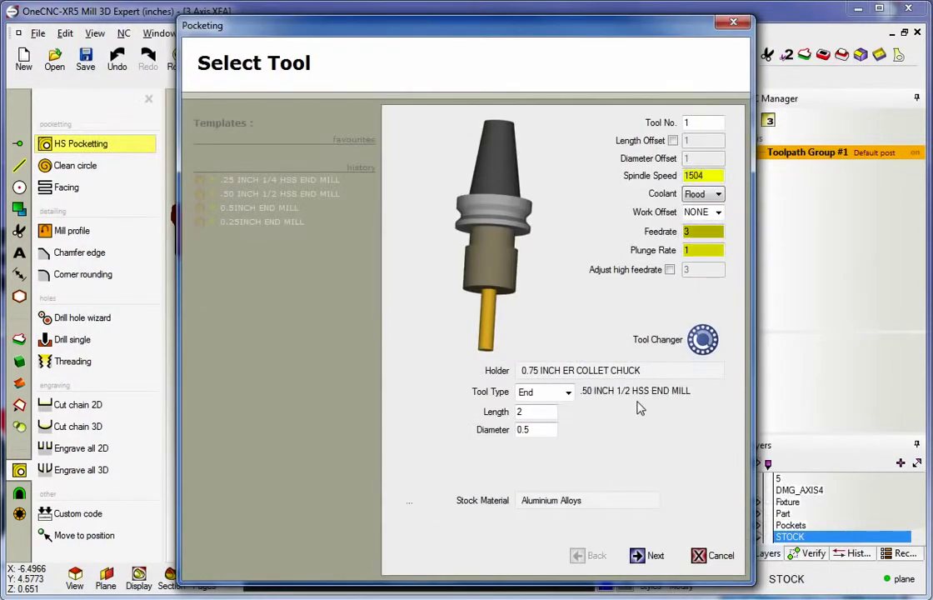
Set Final Z to -0.25 by picking the pocket floor on the model.
{"action": "key", "text": "Return"}
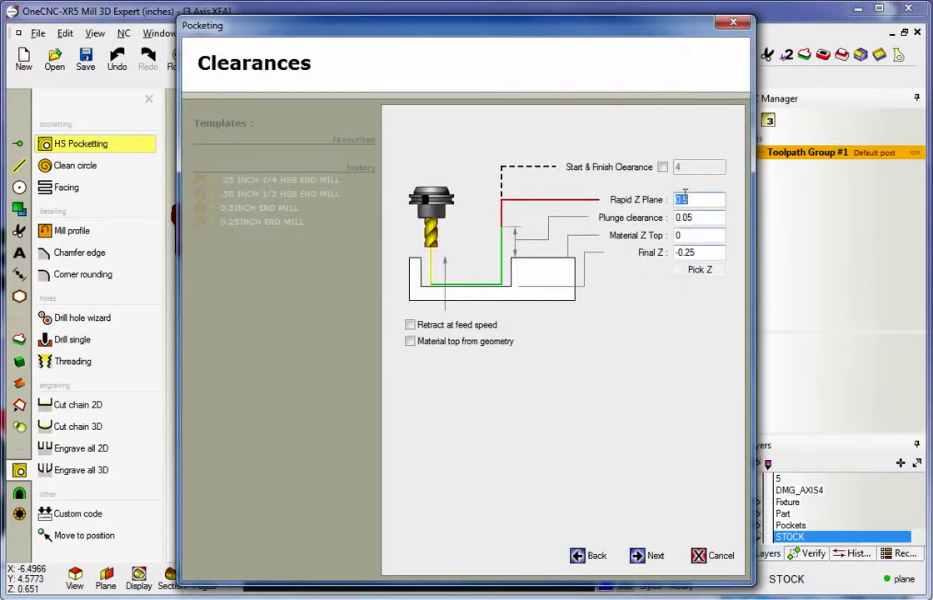
{"action": "key", "text": "Tab"}
{"action": "key", "text": "Tab"}
{"action": "key", "text": "Tab"}
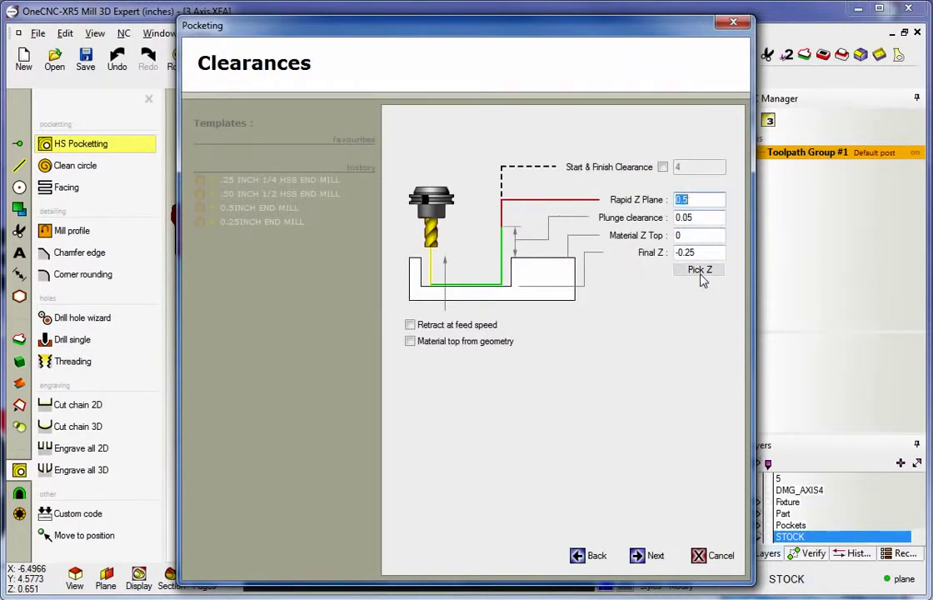
{"action": "type", "text": "-.1"}
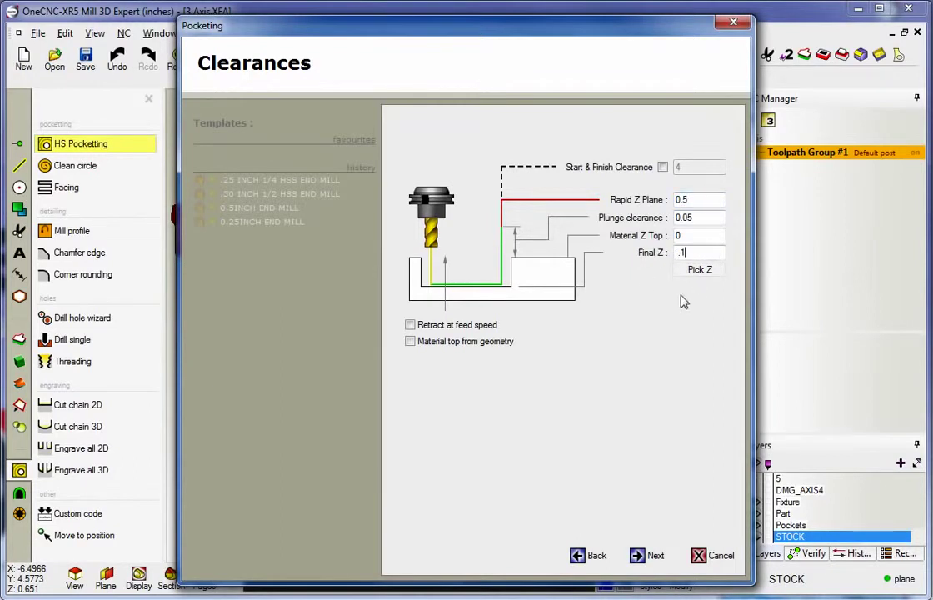
{"action": "left_click", "coordinate": [701, 271]}
{"action": "scroll", "coordinate": [575, 357], "scroll_direction": "up", "scroll_amount": 5}
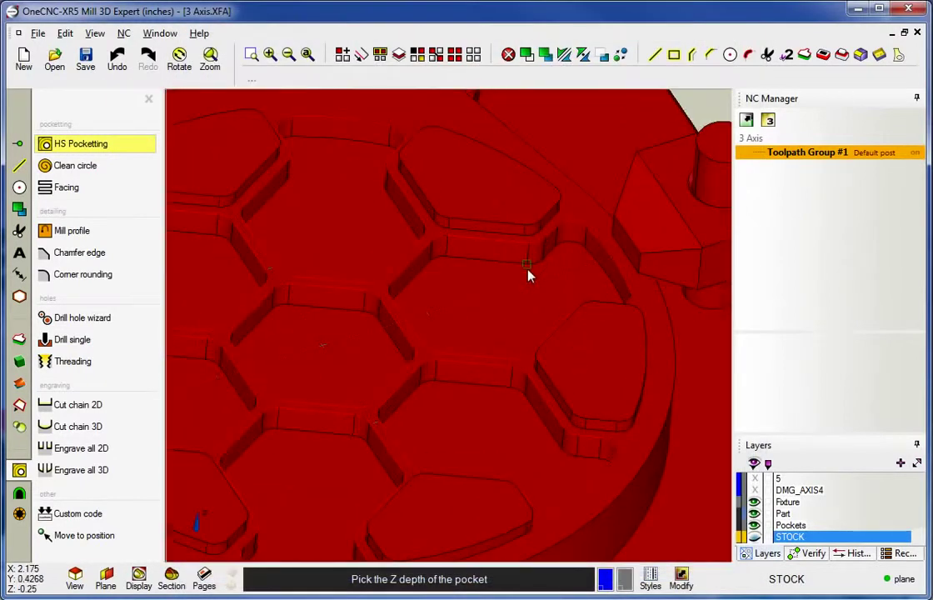
{"action": "left_click", "coordinate": [534, 290]}
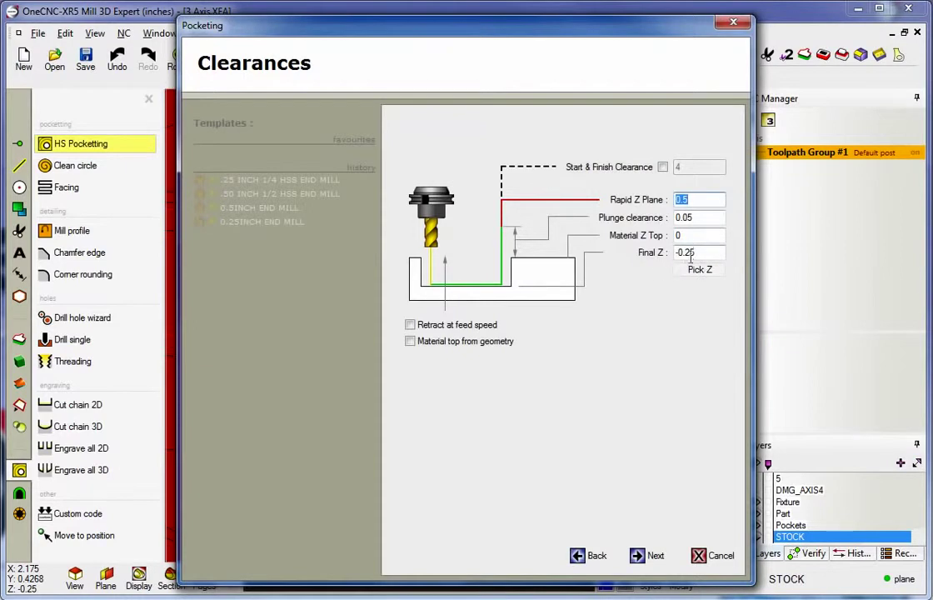
{"action": "type", "text": "0.1"}
{"action": "left_click", "coordinate": [651, 555]}
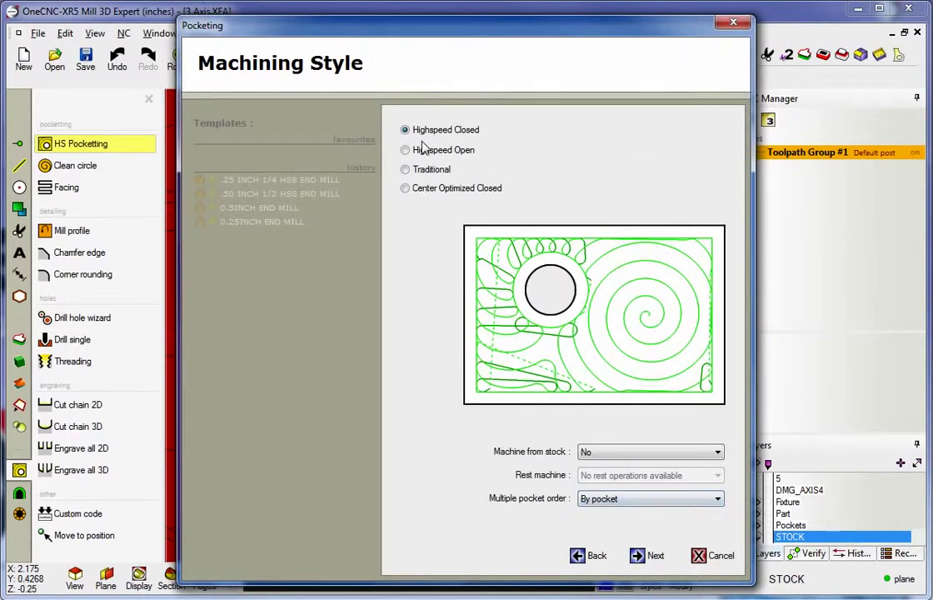
Choose the Highspeed Closed pocketing style with multiple pocket order By pocket.
{"action": "left_click", "coordinate": [410, 169]}
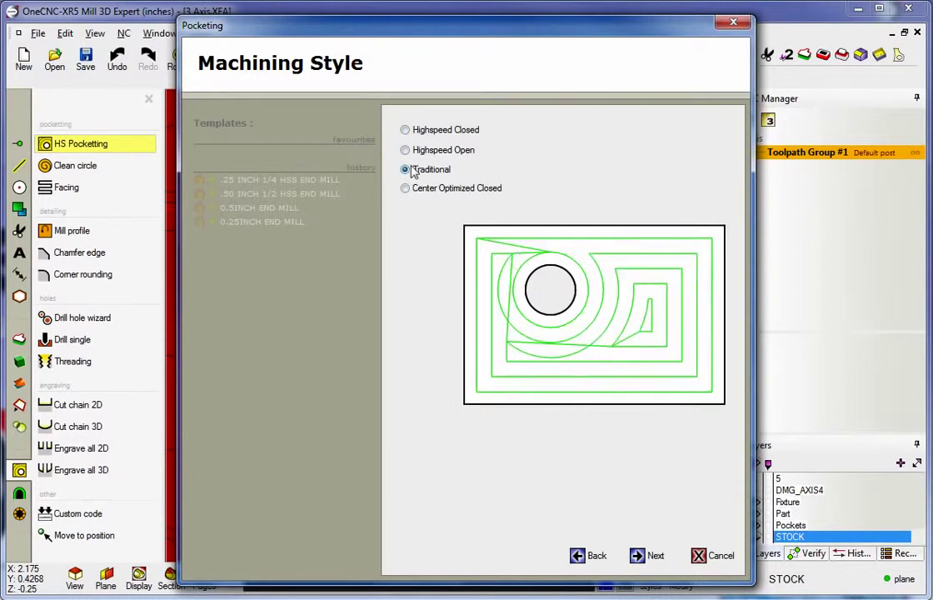
{"action": "left_click", "coordinate": [406, 151]}
{"action": "left_click", "coordinate": [405, 130]}
{"action": "left_click", "coordinate": [405, 150]}
{"action": "left_click", "coordinate": [406, 170]}
{"action": "left_click", "coordinate": [405, 130]}
{"action": "left_click", "coordinate": [405, 150]}
{"action": "left_click", "coordinate": [405, 130]}
{"action": "left_click", "coordinate": [405, 150]}
{"action": "left_click", "coordinate": [405, 130]}
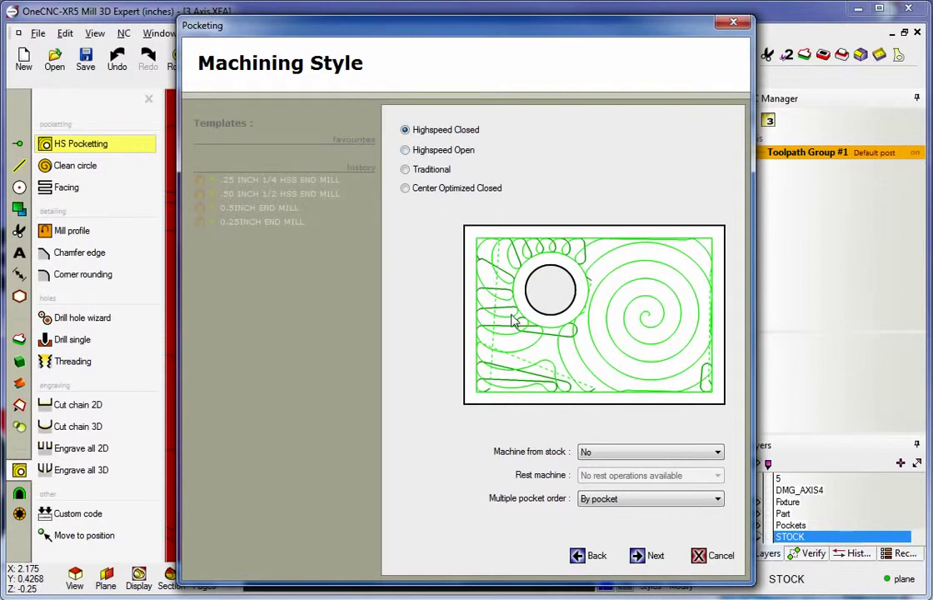
{"action": "left_click", "coordinate": [599, 499]}
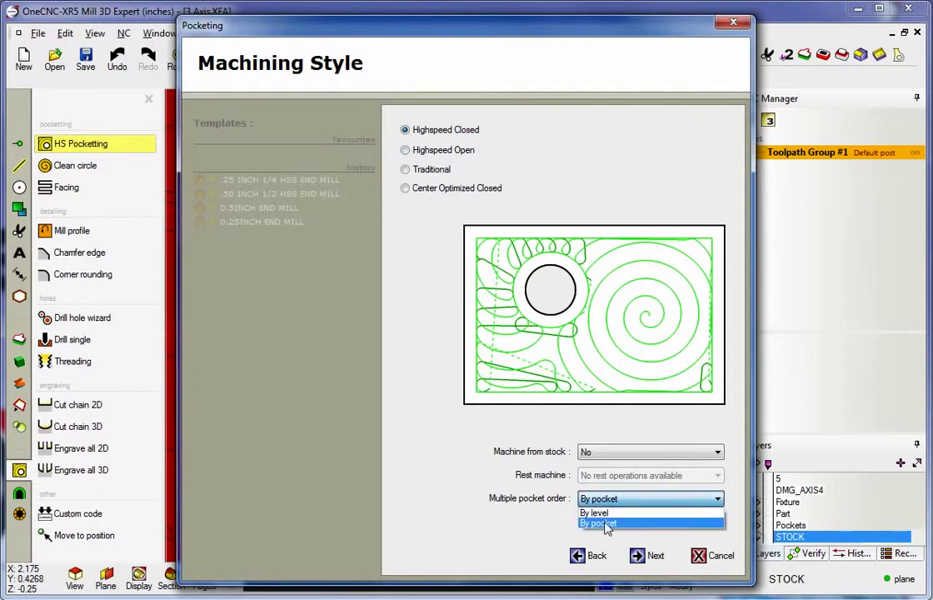
{"action": "left_click", "coordinate": [606, 530]}
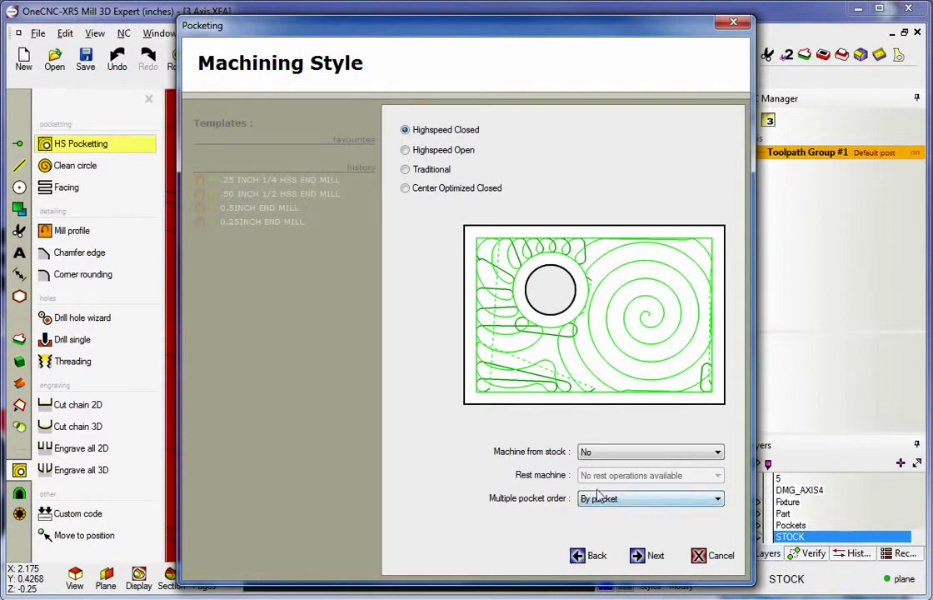
Keep the 45° Ramp Helix entry, set Finishing to None, and generate the pocket toolpath.
{"action": "left_click", "coordinate": [638, 556]}
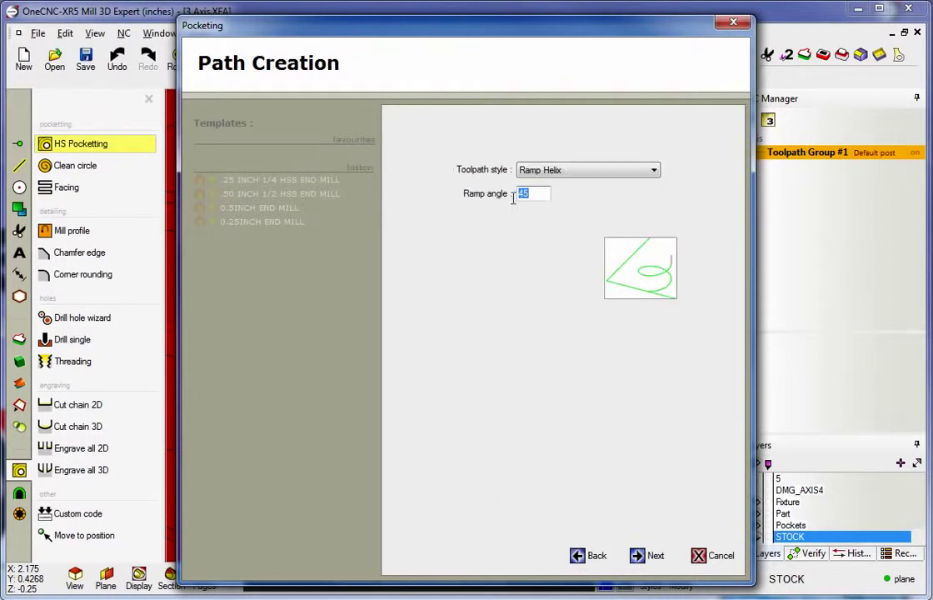
{"action": "left_click", "coordinate": [559, 175]}
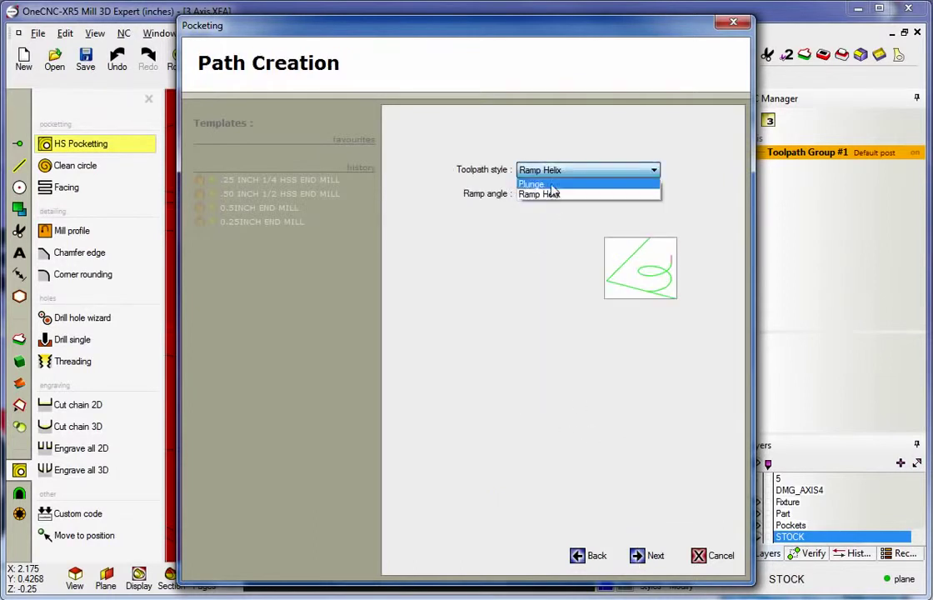
{"action": "left_click", "coordinate": [555, 194]}
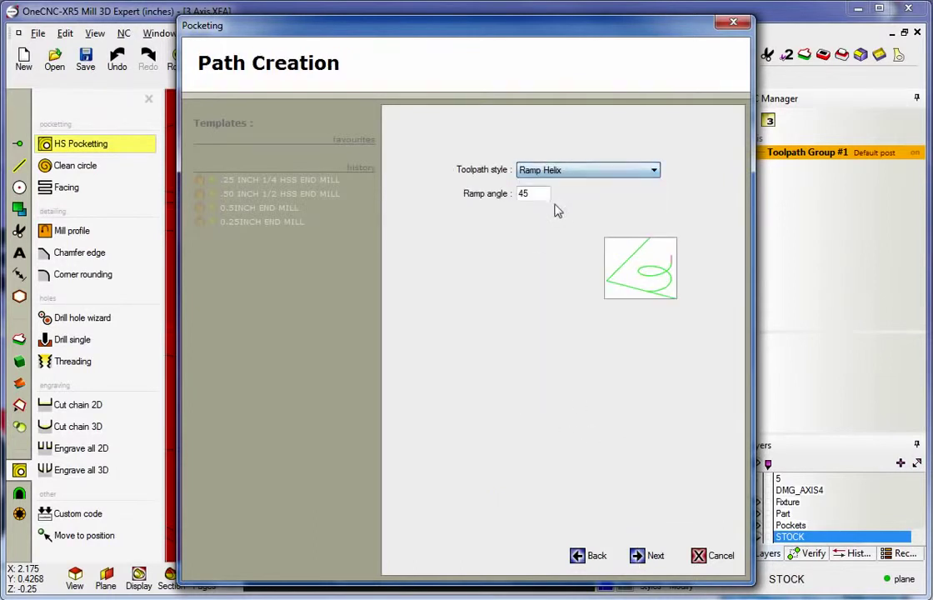
{"action": "left_click", "coordinate": [637, 552]}
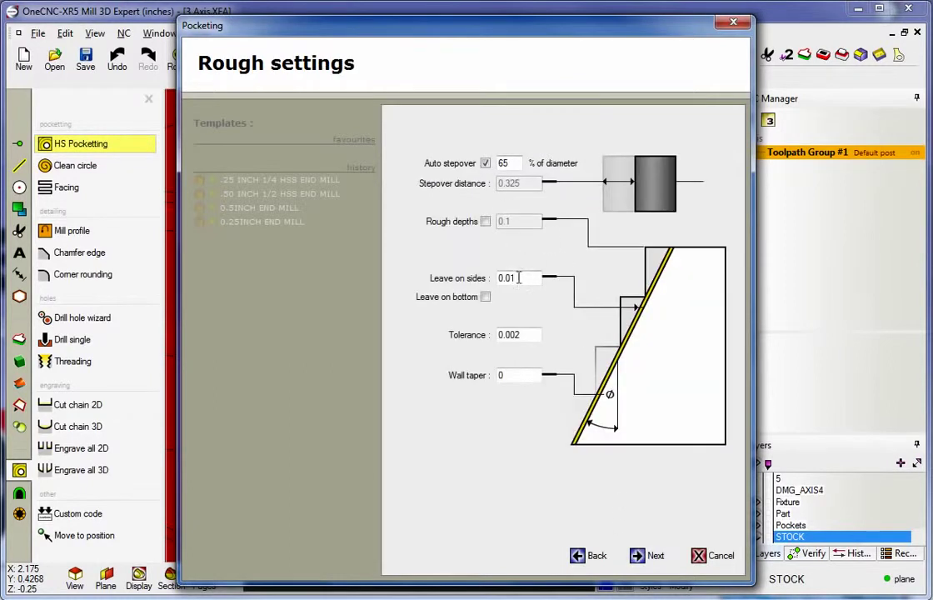
{"action": "left_click_drag", "start_coordinate": [519, 278], "coordinate": [495, 281]}
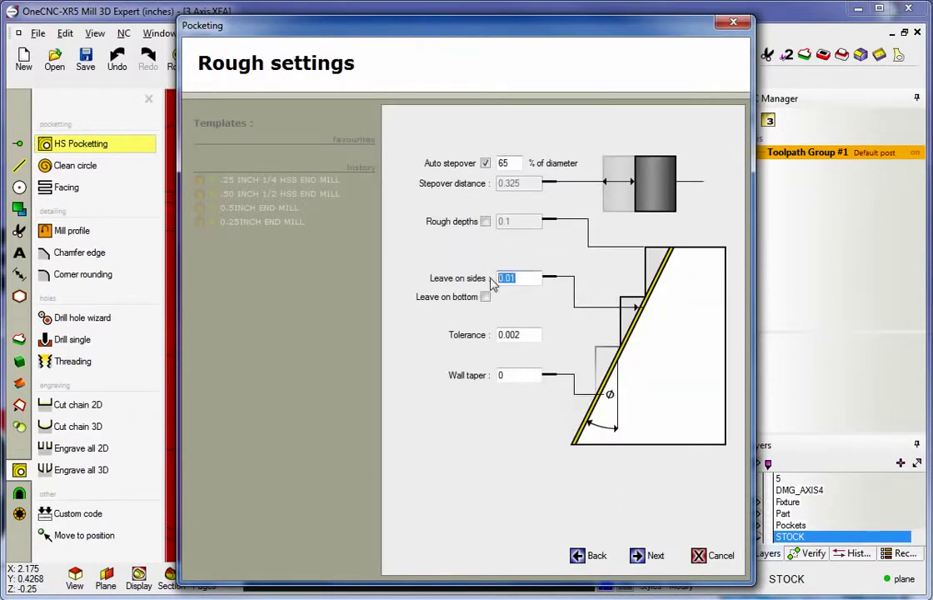
{"action": "left_click", "coordinate": [640, 556]}
{"action": "left_click", "coordinate": [555, 161]}
{"action": "left_click", "coordinate": [538, 206]}
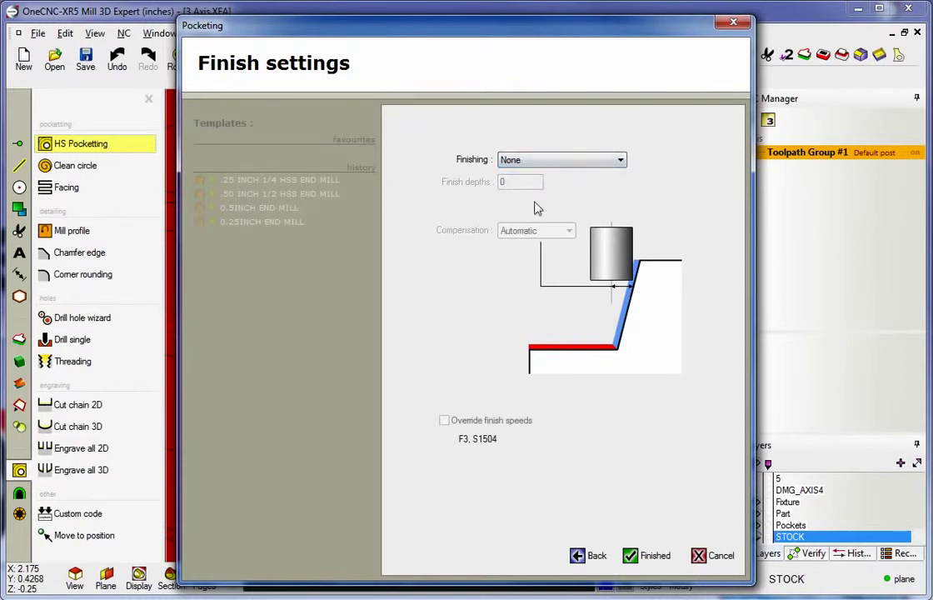
{"action": "left_click", "coordinate": [634, 557]}
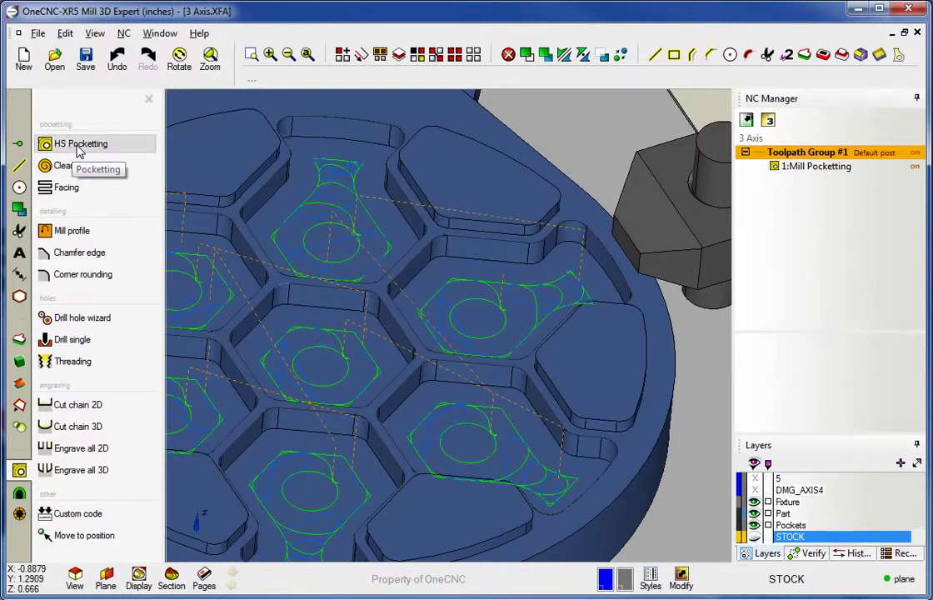
Start a second HS Pocketting operation.
{"action": "left_click", "coordinate": [80, 146]}
Accept the pocket selection and use the .25 INCH 1/4 HSS END MILL as tool 2.
{"action": "left_click", "coordinate": [502, 501]}
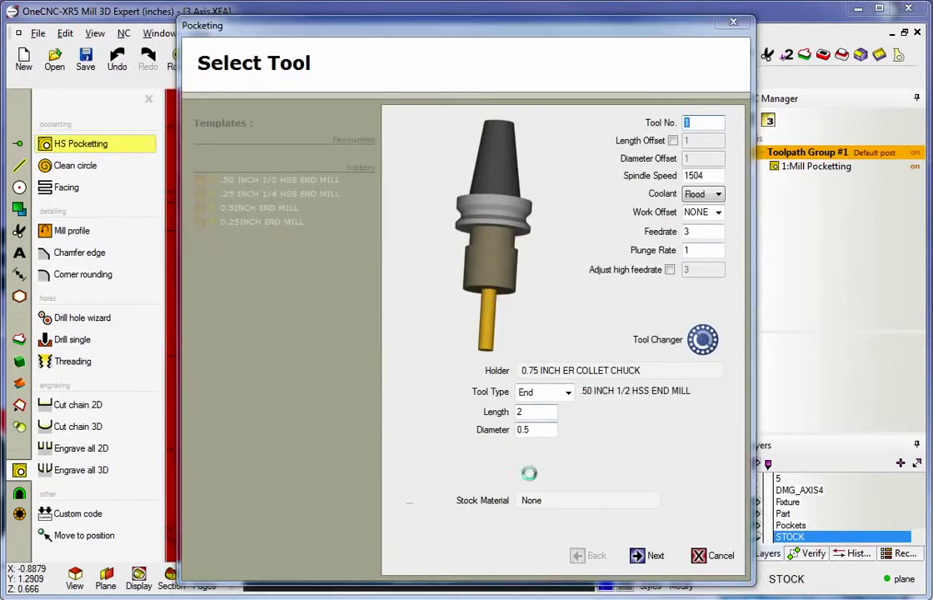
{"action": "left_click", "coordinate": [703, 339]}
{"action": "left_click", "coordinate": [178, 64]}
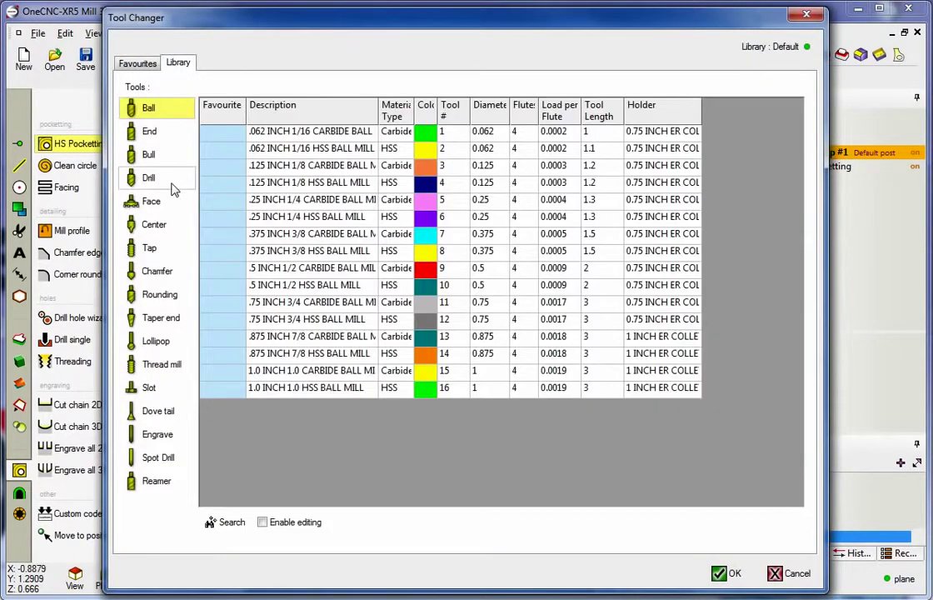
{"action": "left_click", "coordinate": [150, 132]}
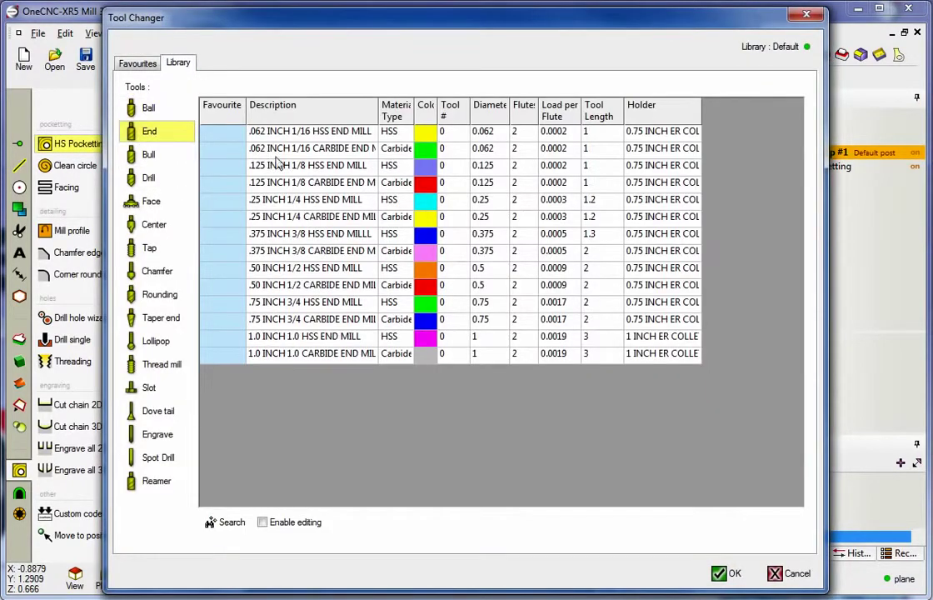
{"action": "left_click", "coordinate": [266, 200]}
{"action": "left_click", "coordinate": [723, 575]}
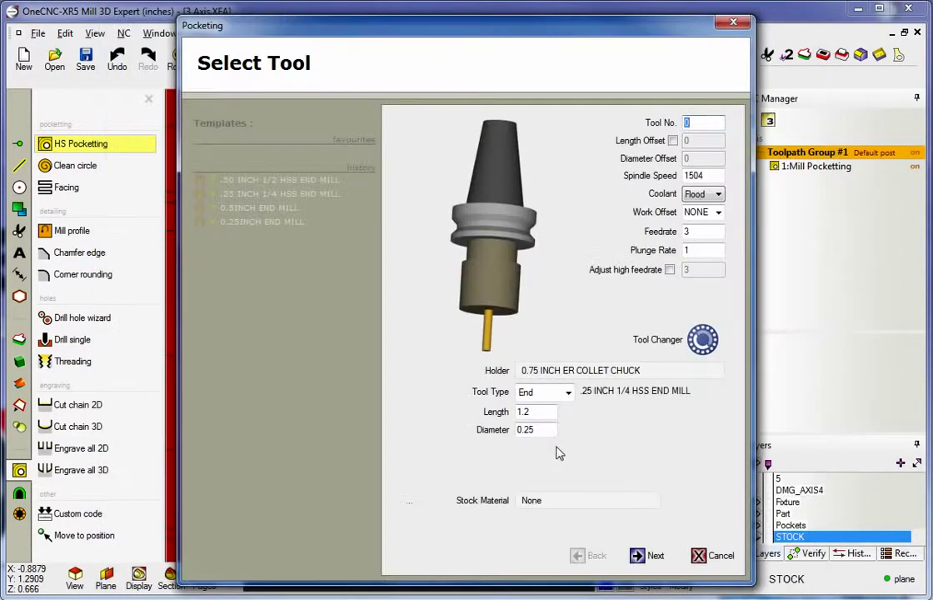
{"action": "type", "text": "2"}
Set the stock material to Aluminium Alloys.
{"action": "left_click", "coordinate": [560, 500]}
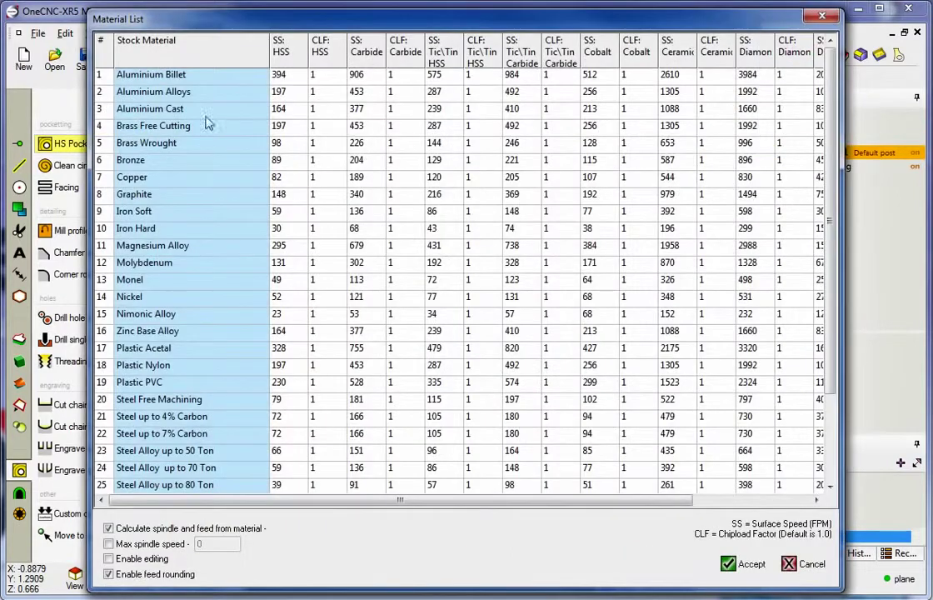
{"action": "left_click", "coordinate": [200, 100]}
{"action": "double_click", "coordinate": [200, 100]}
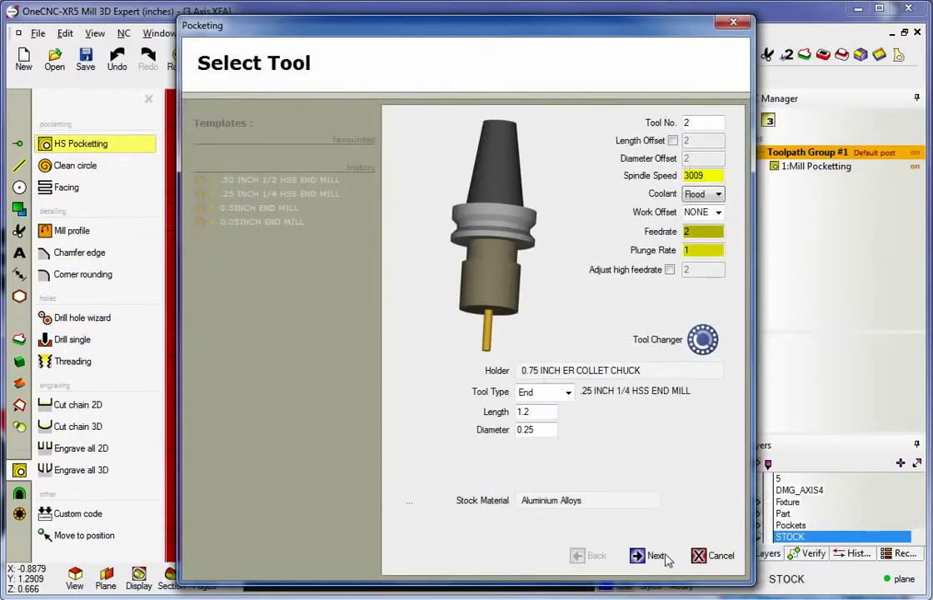
{"action": "left_click", "coordinate": [639, 559]}
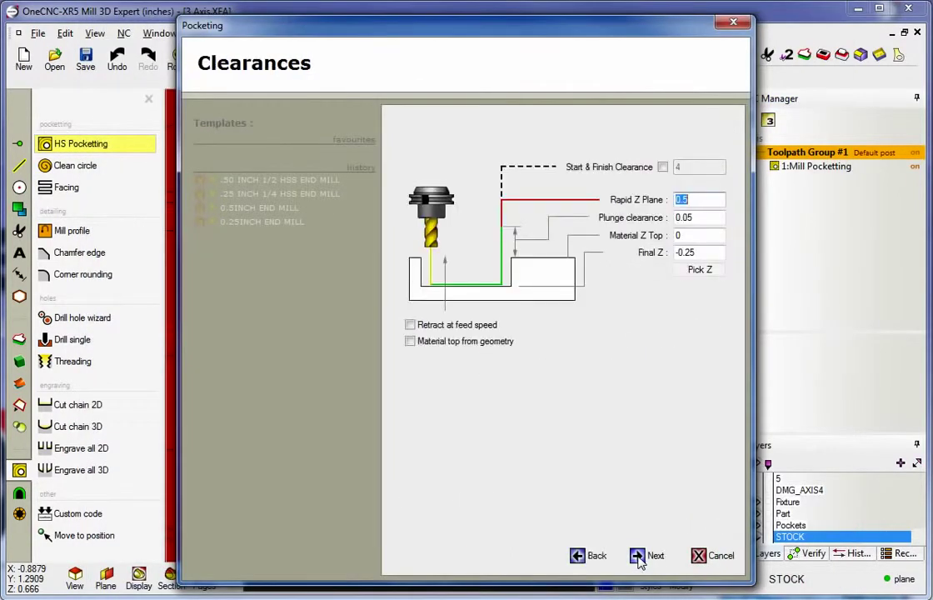
{"action": "left_click", "coordinate": [639, 558]}
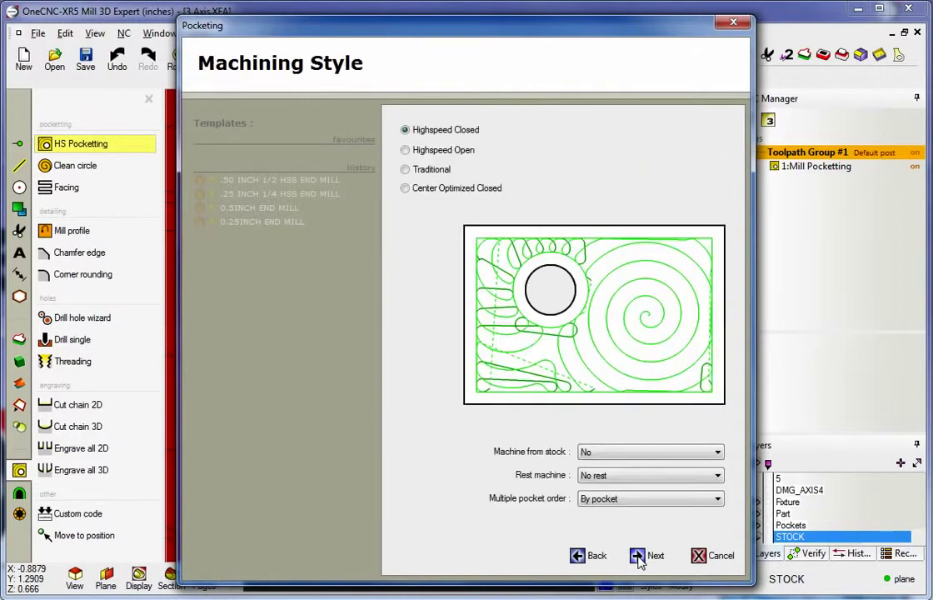
Rest machine after 1:Mill Pocketting and generate the 2:Mill Pocketting toolpath.
{"action": "left_click", "coordinate": [617, 476]}
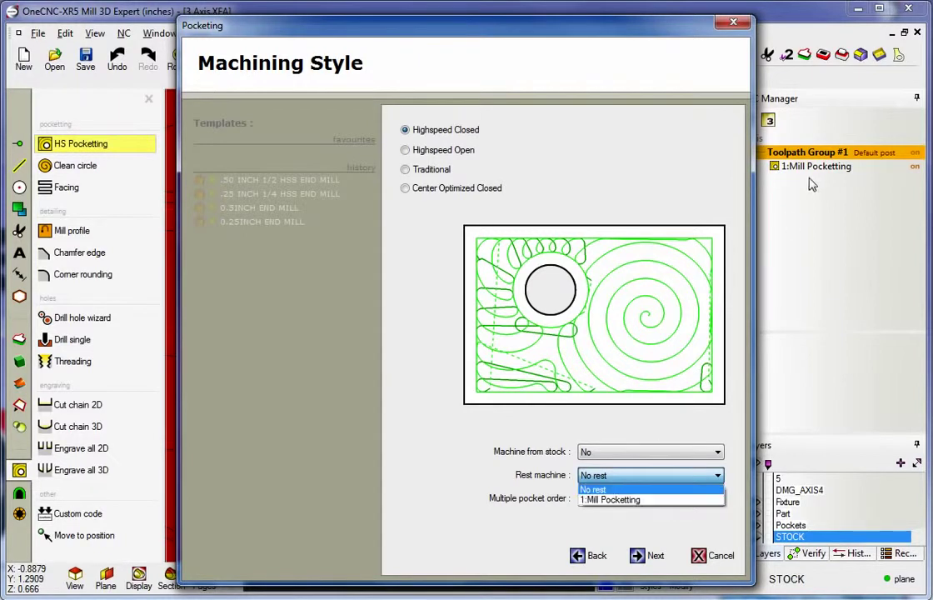
{"action": "left_click", "coordinate": [608, 500]}
{"action": "left_click", "coordinate": [638, 557]}
{"action": "left_click", "coordinate": [637, 557]}
{"action": "left_click", "coordinate": [637, 556]}
{"action": "left_click", "coordinate": [638, 556]}
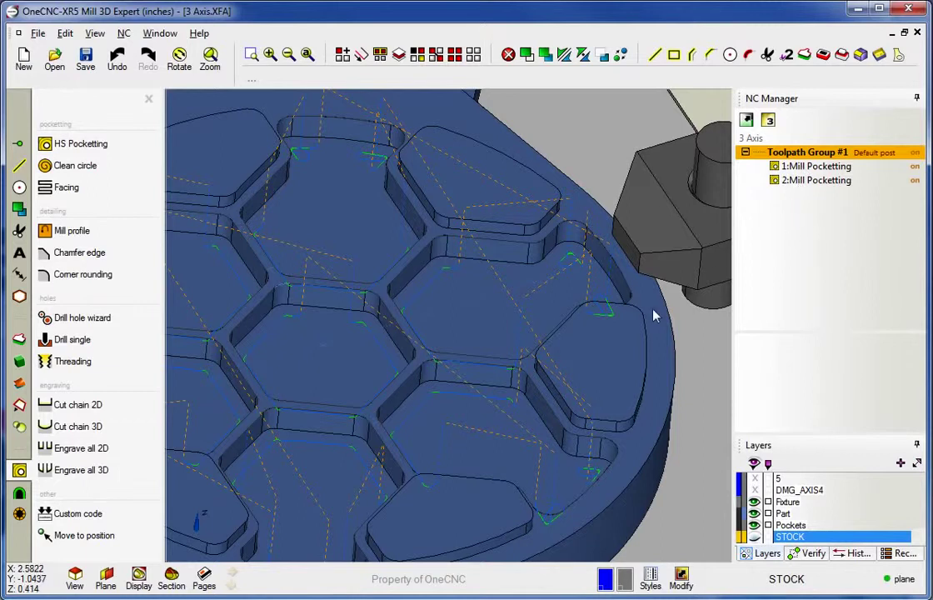
{"action": "middle_click_drag", "start_coordinate": [444, 326], "coordinate": [573, 284]}
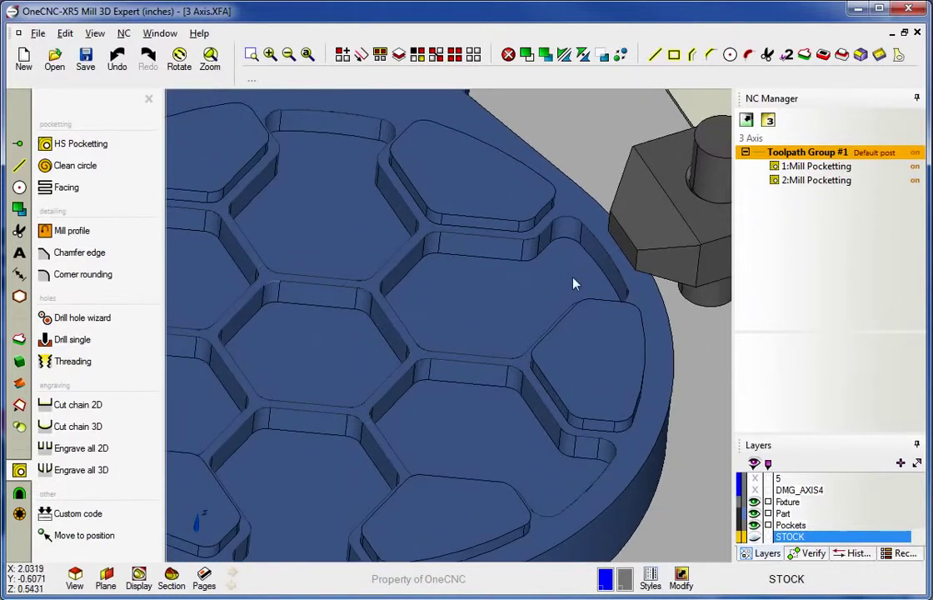
Start a Mill Profile operation on the lower hexagon pocket edge chain.
{"action": "left_click", "coordinate": [69, 237]}
{"action": "left_click", "coordinate": [302, 405]}
{"action": "left_click", "coordinate": [327, 397]}
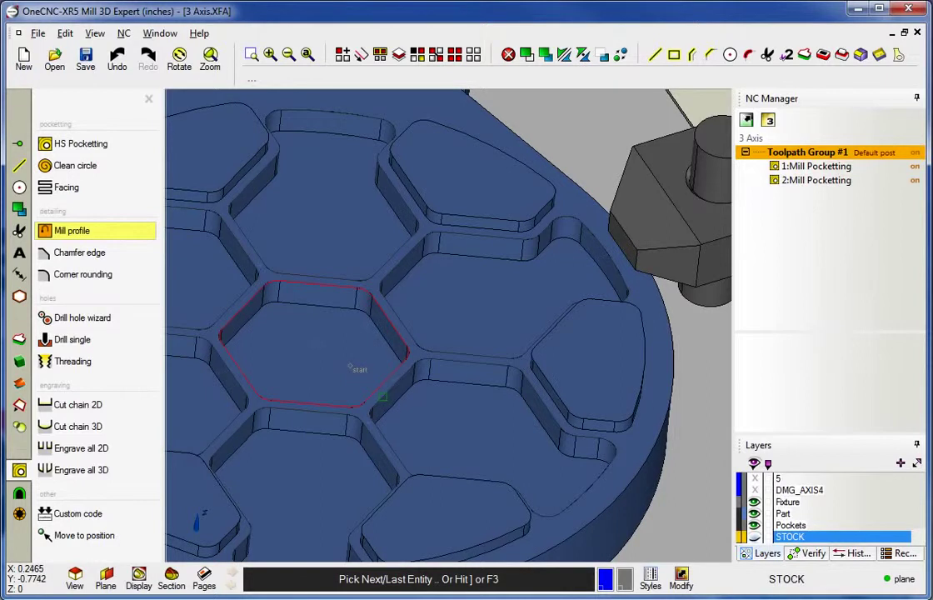
{"action": "right_click", "coordinate": [361, 342]}
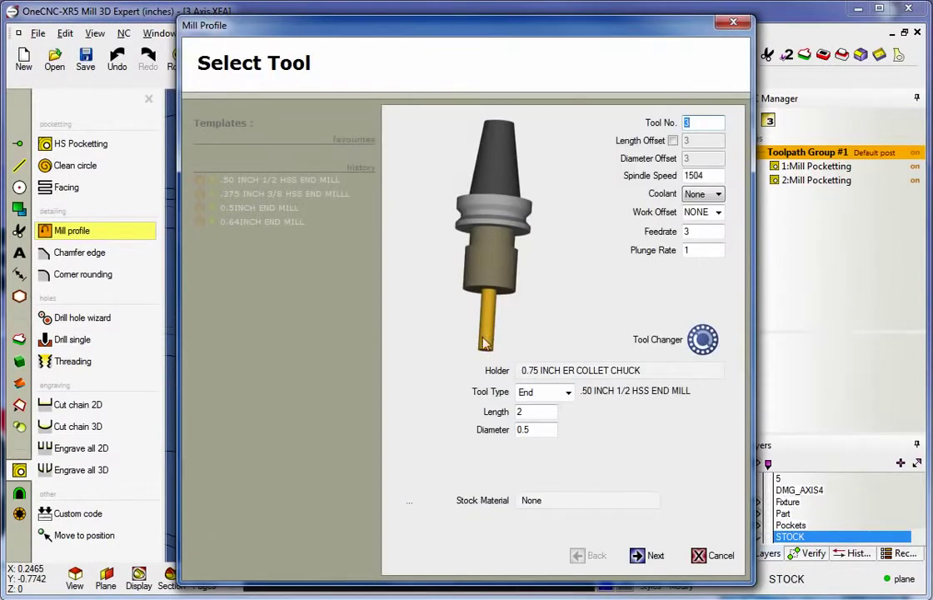
Use the 3/8 inch HSS end mill from the library as tool number 3.
{"action": "left_click", "coordinate": [488, 310]}
{"action": "left_click", "coordinate": [188, 70]}
{"action": "left_click", "coordinate": [150, 131]}
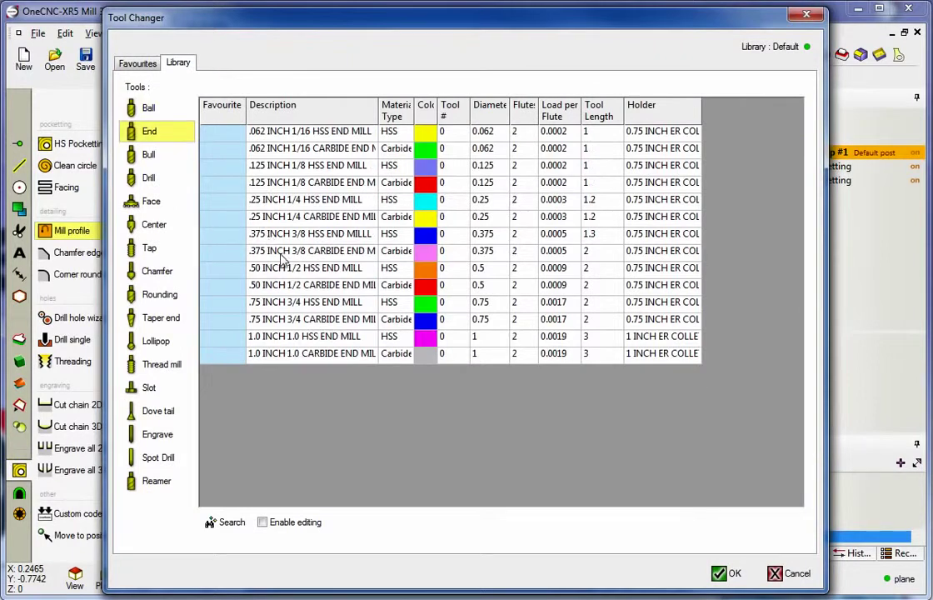
{"action": "left_click", "coordinate": [300, 235]}
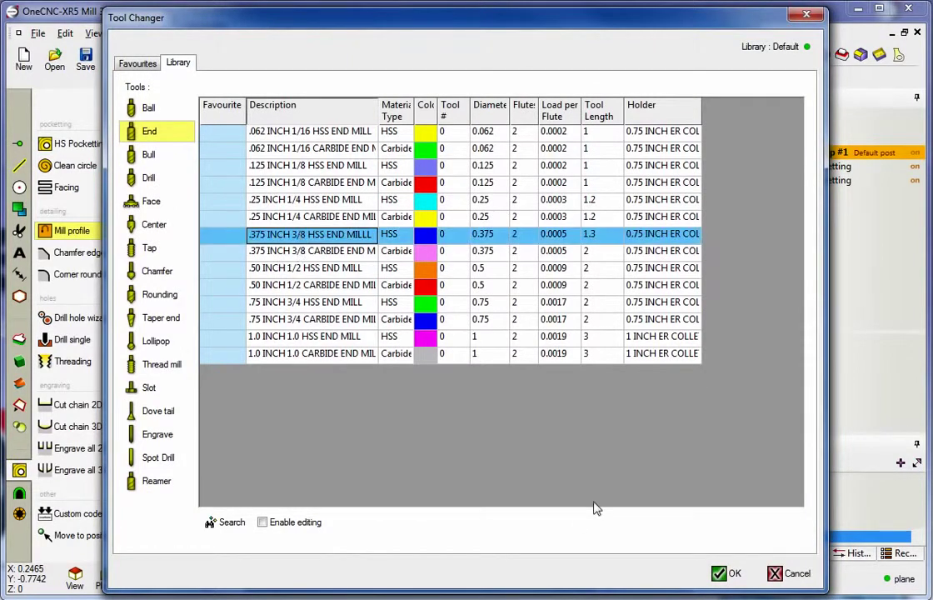
{"action": "left_click", "coordinate": [727, 574]}
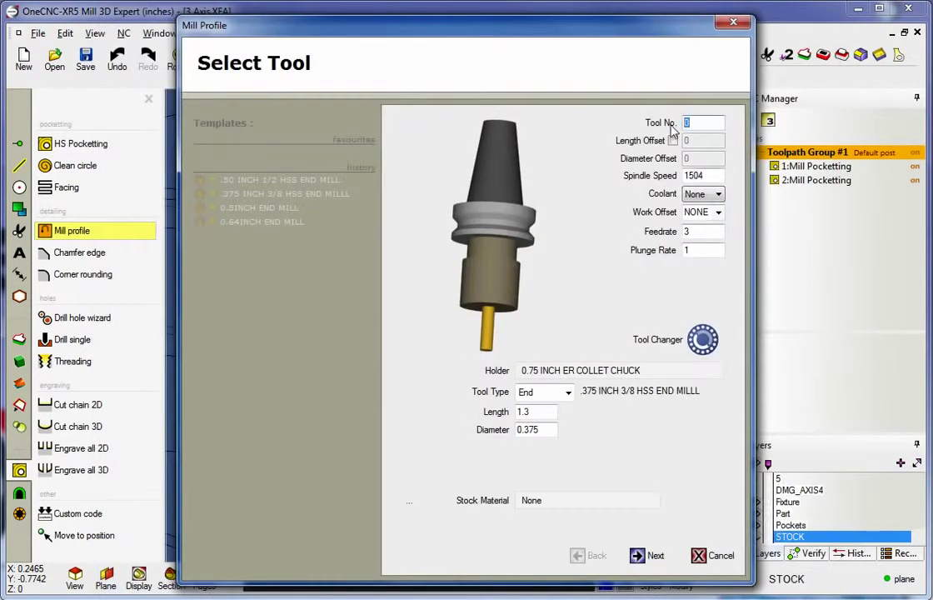
{"action": "type", "text": "3"}
Set stock material Aluminium Alloys, spindle speed 2000 and Flood coolant.
{"action": "left_click", "coordinate": [553, 501]}
{"action": "left_click", "coordinate": [210, 95]}
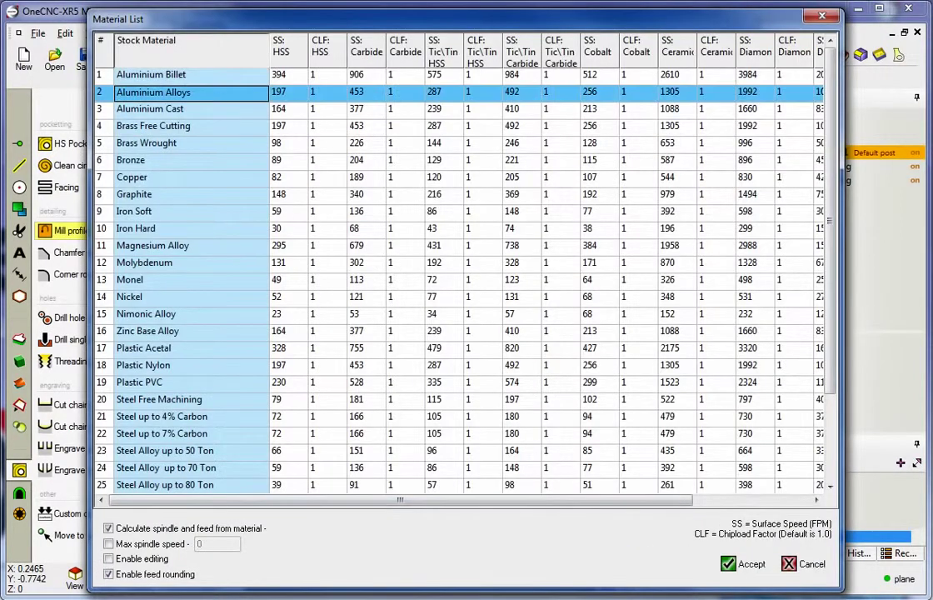
{"action": "left_click", "coordinate": [743, 564]}
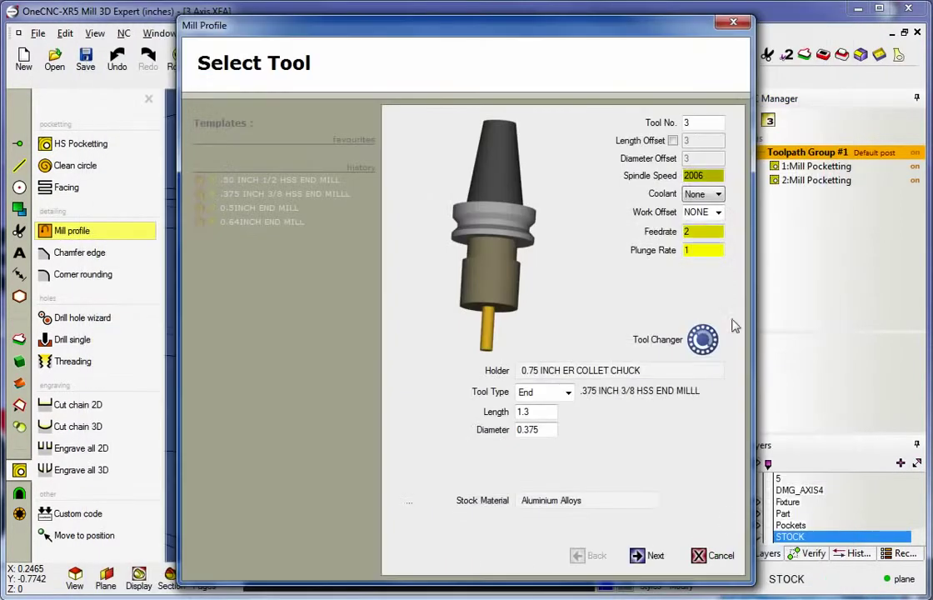
{"action": "double_click", "coordinate": [705, 176]}
{"action": "type", "text": "2"}
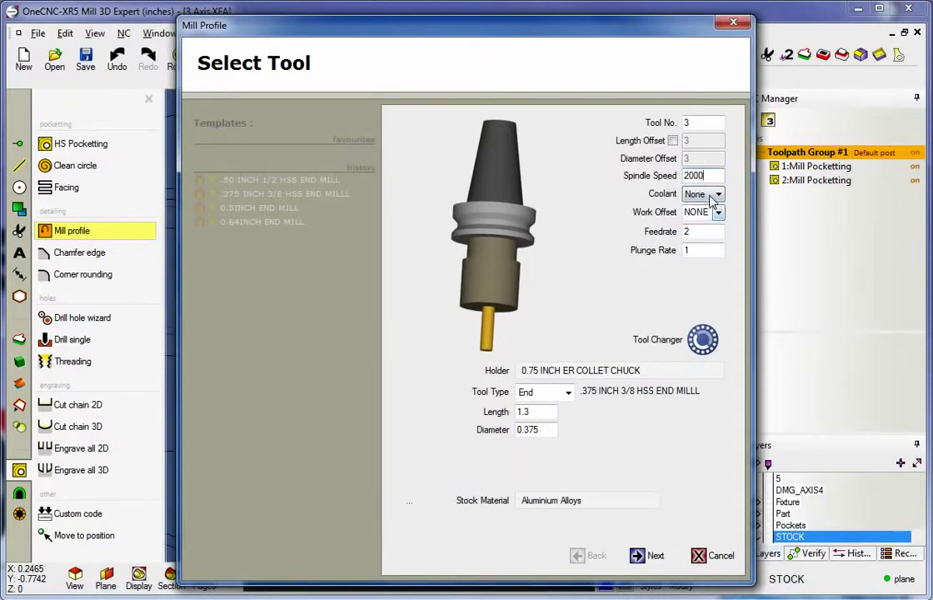
{"action": "left_click", "coordinate": [713, 193]}
{"action": "left_click", "coordinate": [705, 216]}
Keep the Cut Levels toolpath style for the profile.
{"action": "left_click", "coordinate": [646, 555]}
{"action": "left_click", "coordinate": [646, 556]}
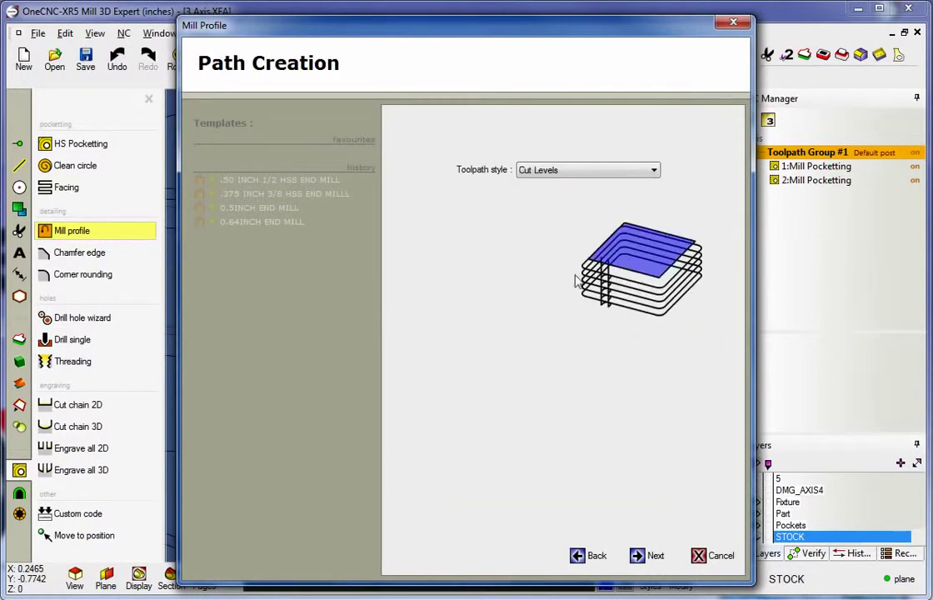
{"action": "left_click", "coordinate": [613, 170]}
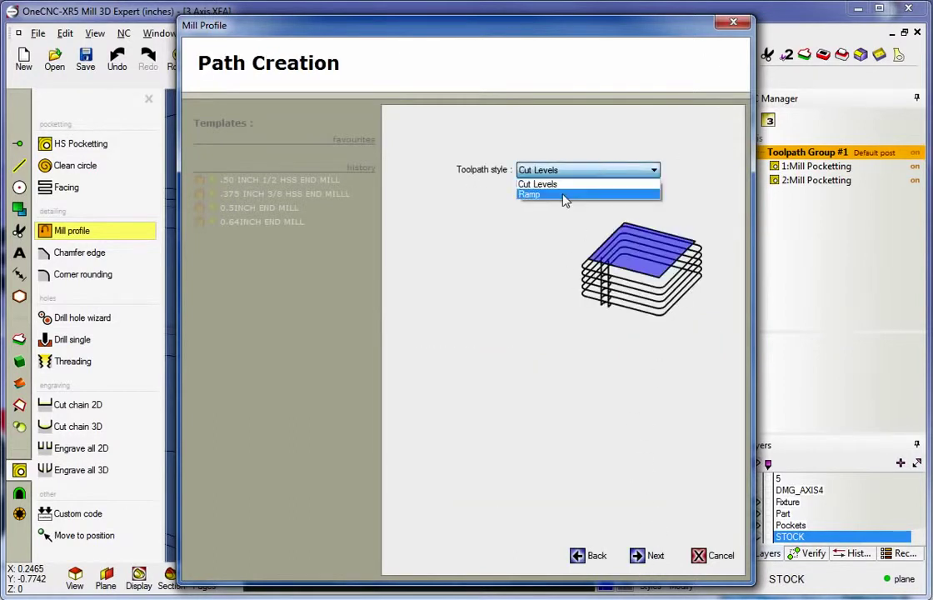
{"action": "left_click", "coordinate": [564, 195]}
{"action": "left_click", "coordinate": [589, 171]}
{"action": "left_click", "coordinate": [573, 184]}
{"action": "left_click", "coordinate": [648, 557]}
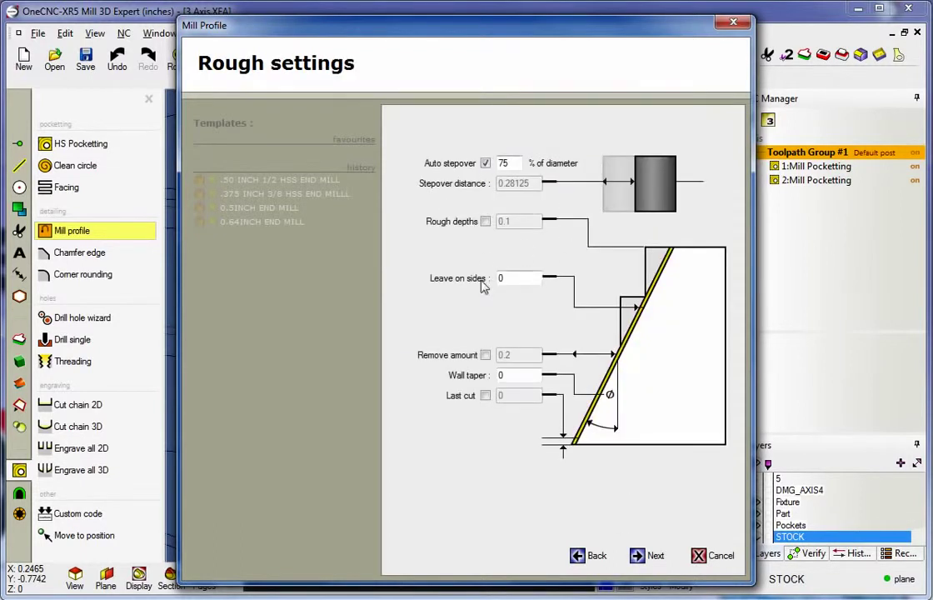
Keep the Line-Arc lead-in and create the 3:Mill Profile toolpath.
{"action": "left_click", "coordinate": [642, 562]}
{"action": "left_click", "coordinate": [644, 555]}
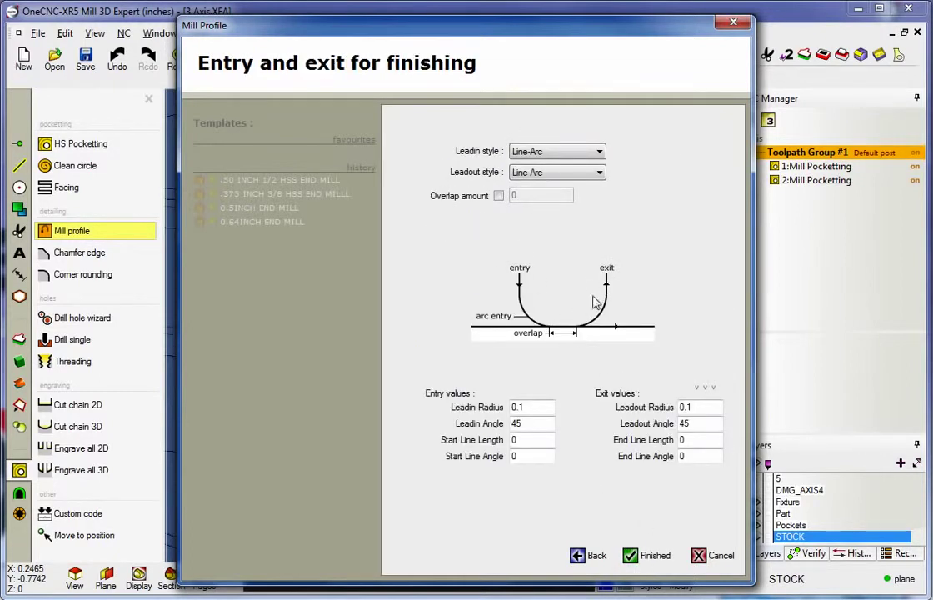
{"action": "left_click", "coordinate": [557, 151]}
{"action": "left_click", "coordinate": [532, 180]}
{"action": "left_click", "coordinate": [563, 155]}
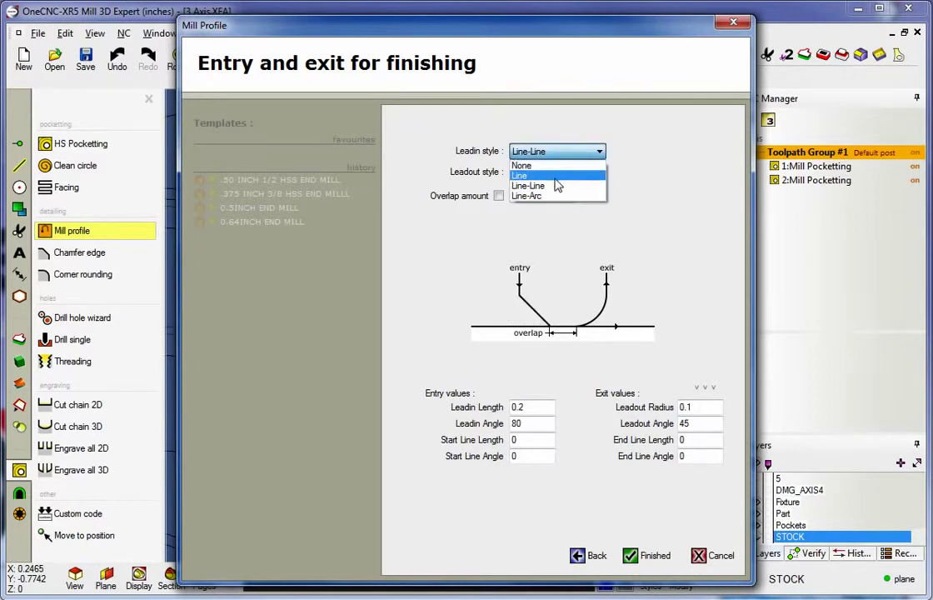
{"action": "left_click", "coordinate": [528, 191]}
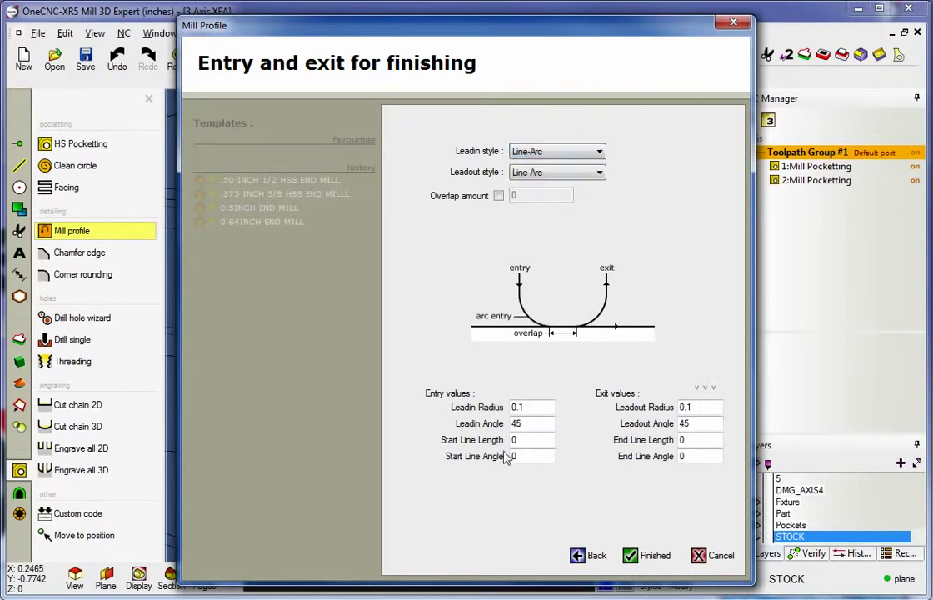
{"action": "left_click", "coordinate": [631, 560]}
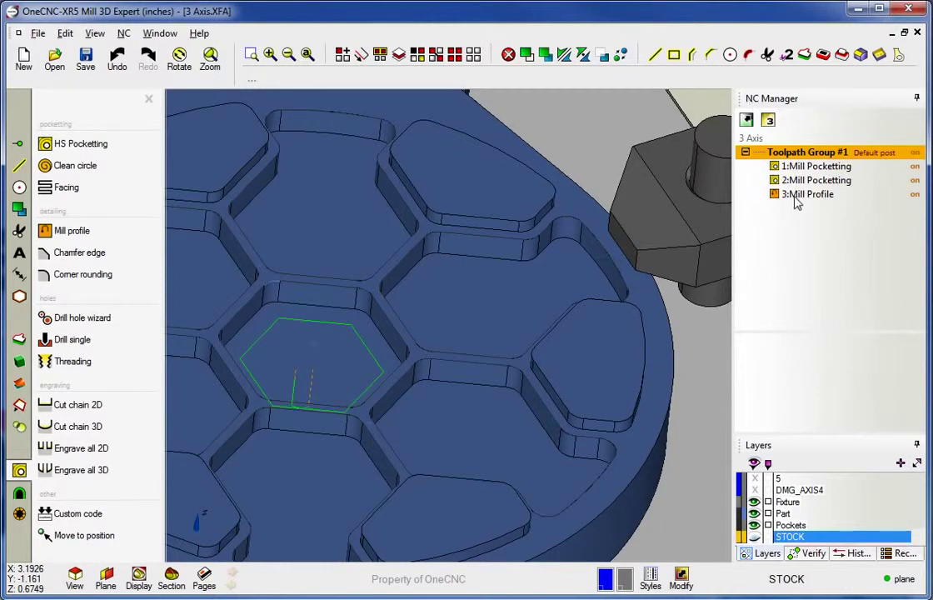
{"action": "left_click", "coordinate": [799, 196]}
{"action": "left_click_drag", "start_coordinate": [807, 166], "coordinate": [802, 223]}
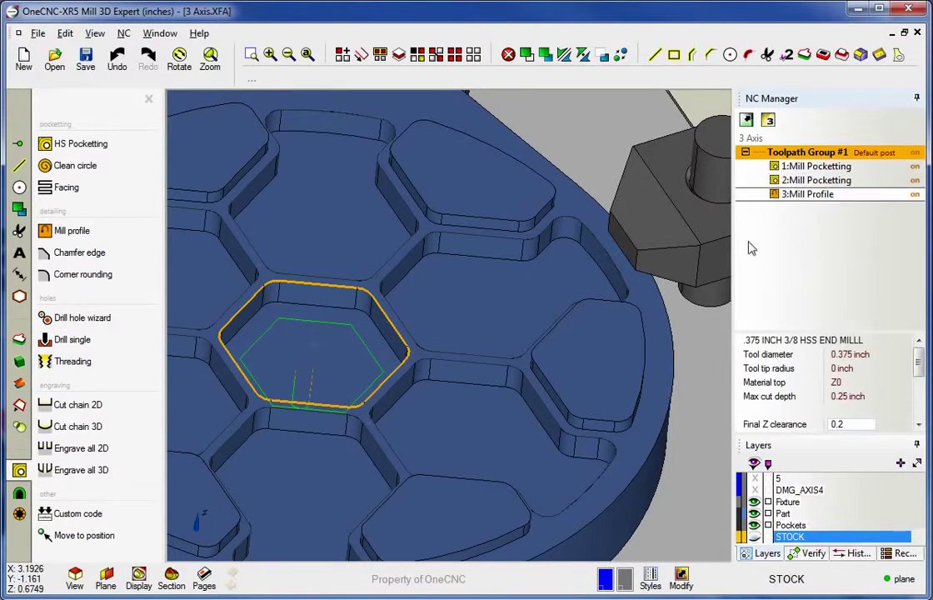
{"action": "right_click", "coordinate": [805, 195]}
{"action": "left_click", "coordinate": [827, 398]}
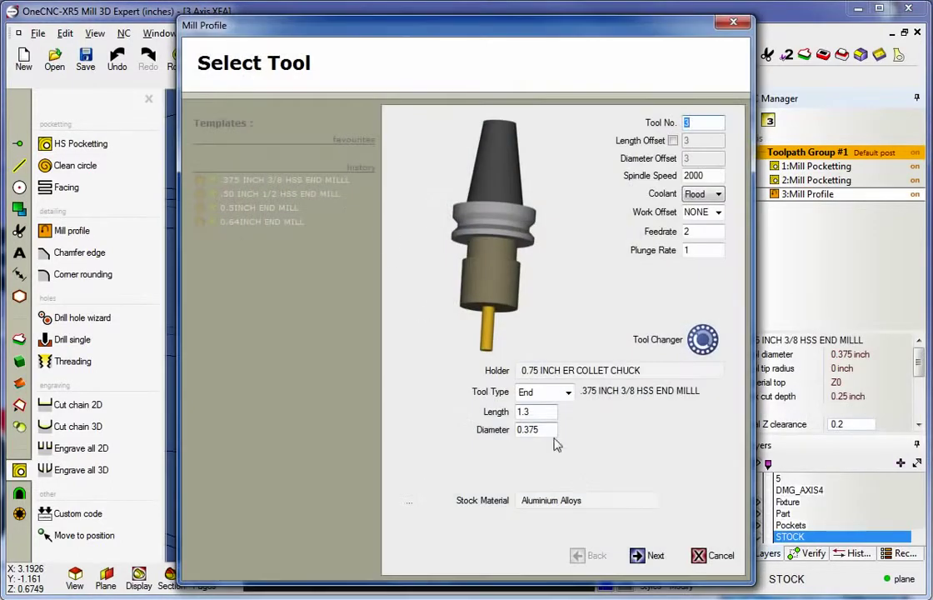
{"action": "left_click", "coordinate": [713, 556]}
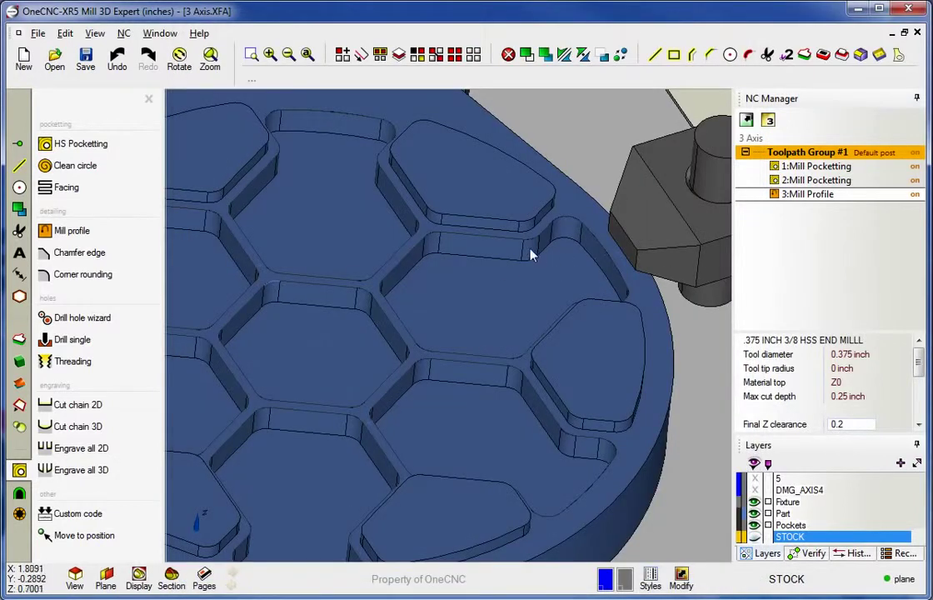
Select the three Simple Hole 0.5 inch bolt holes in the Drill hole wizard and reach Settings.
{"action": "scroll", "coordinate": [465, 290], "scroll_direction": "down", "scroll_amount": 5}
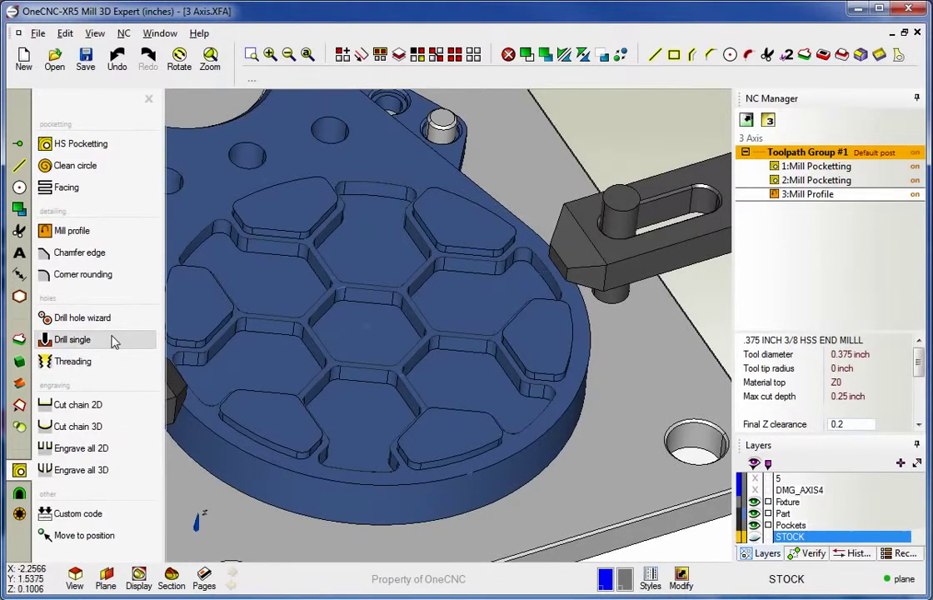
{"action": "left_click", "coordinate": [83, 317]}
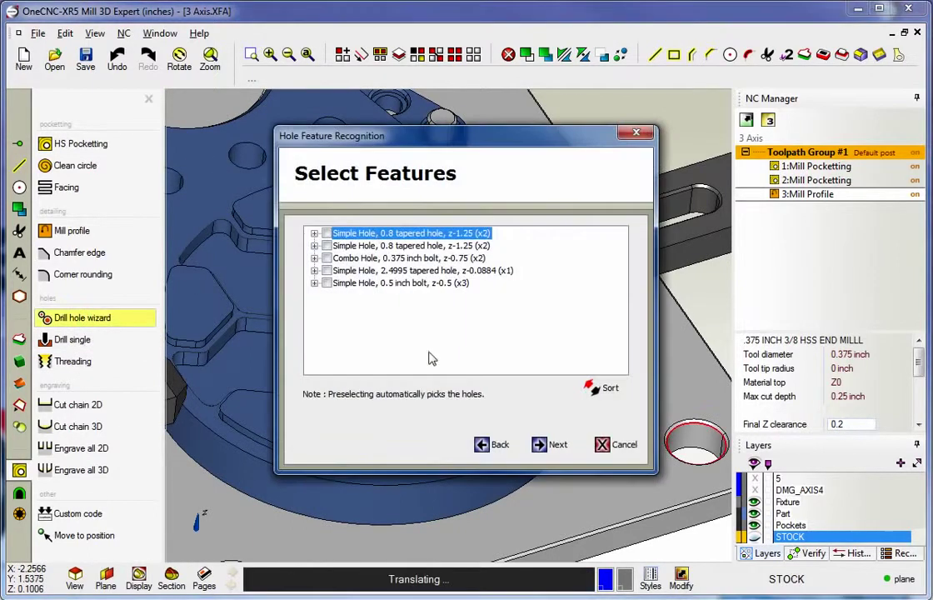
{"action": "left_click_drag", "start_coordinate": [492, 142], "coordinate": [746, 80]}
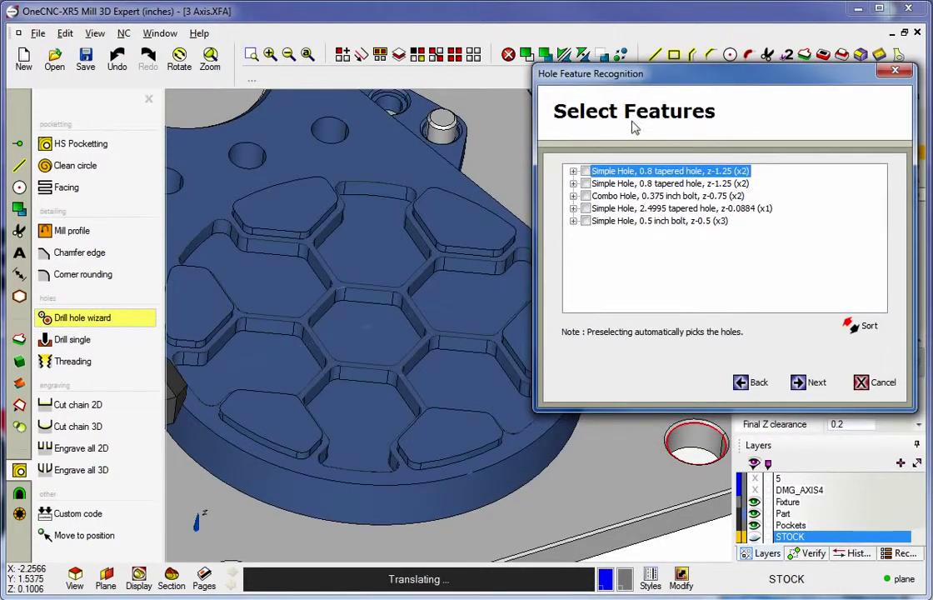
{"action": "left_click", "coordinate": [585, 222]}
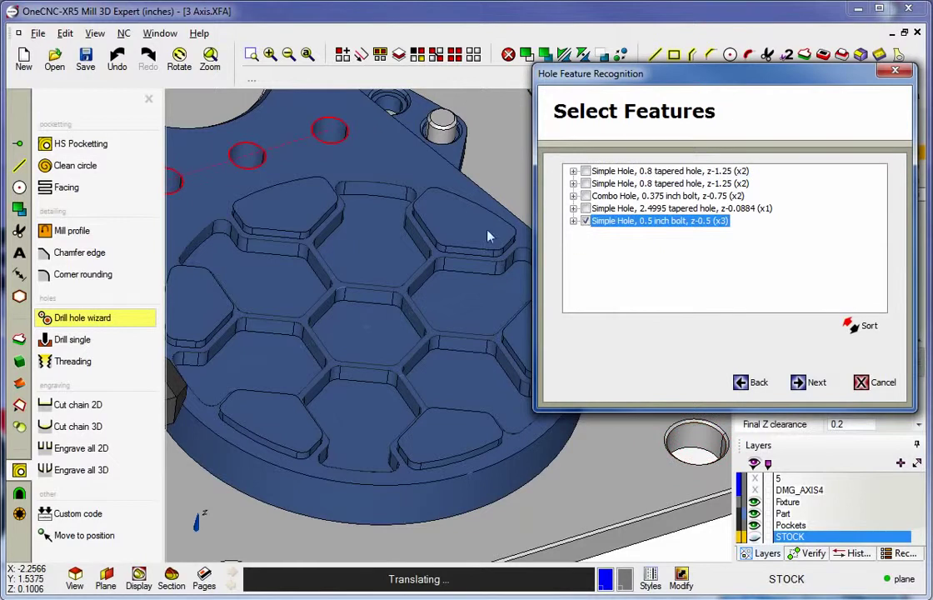
{"action": "left_click", "coordinate": [586, 209]}
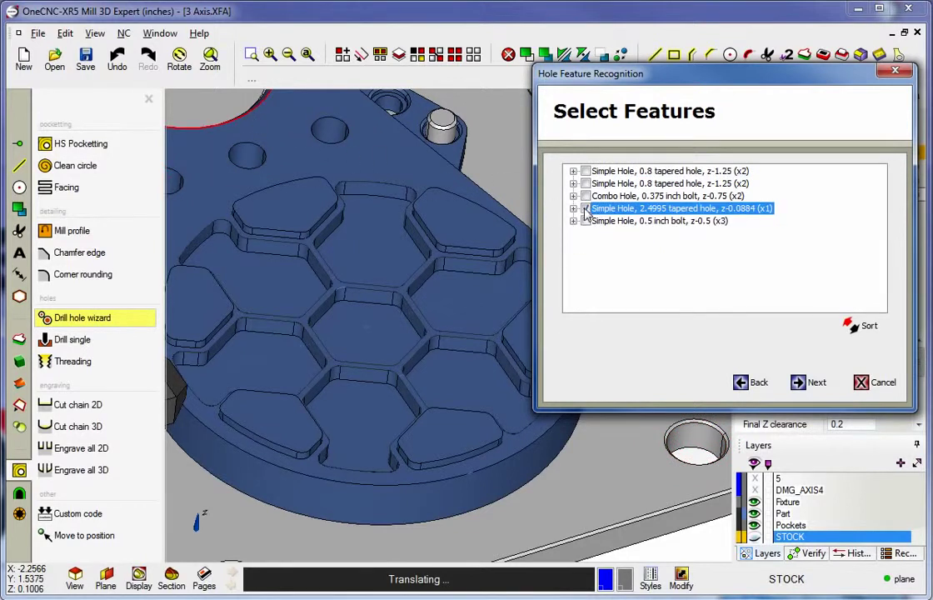
{"action": "left_click", "coordinate": [586, 221]}
{"action": "left_click", "coordinate": [795, 385]}
{"action": "left_click", "coordinate": [805, 385]}
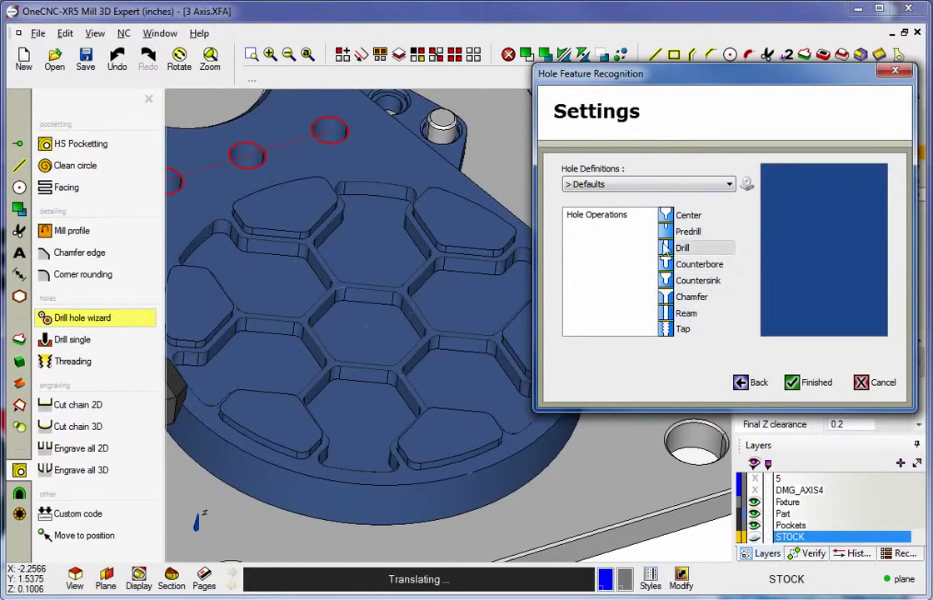
Clear the trial Drill, Countersink and Tap hole operations and leave just one Drill operation.
{"action": "left_click_drag", "start_coordinate": [681, 249], "coordinate": [610, 250]}
{"action": "double_click", "coordinate": [692, 281]}
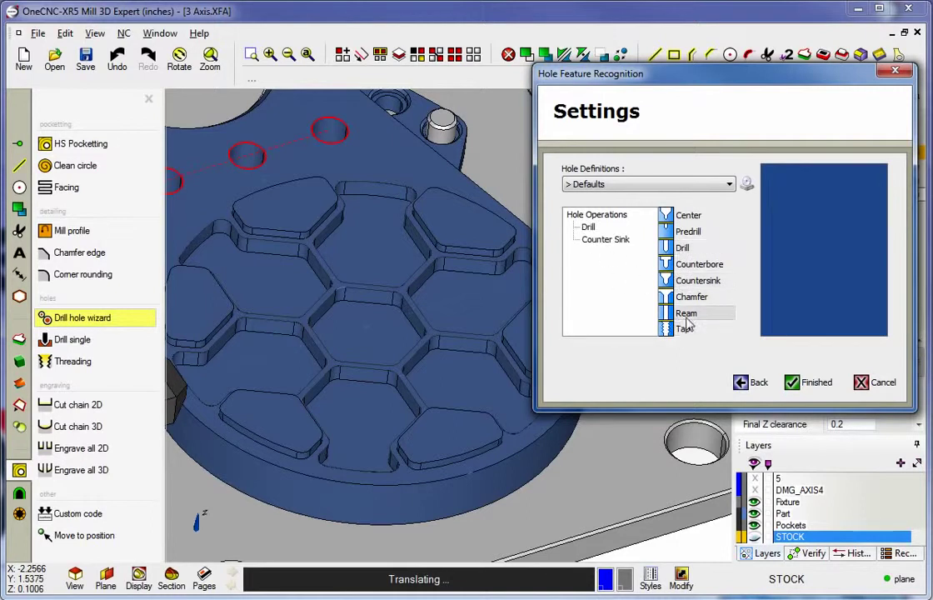
{"action": "double_click", "coordinate": [682, 329]}
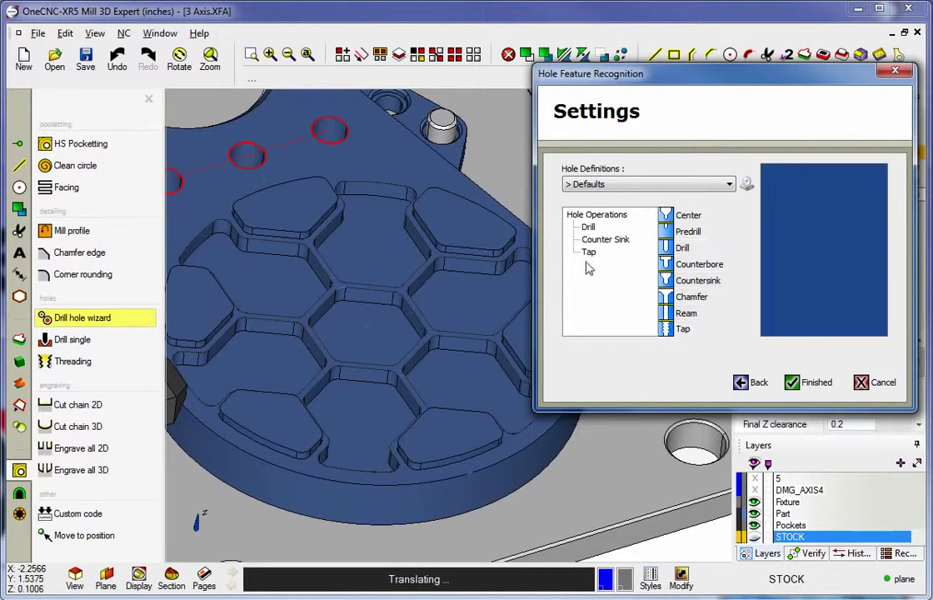
{"action": "right_click", "coordinate": [589, 255]}
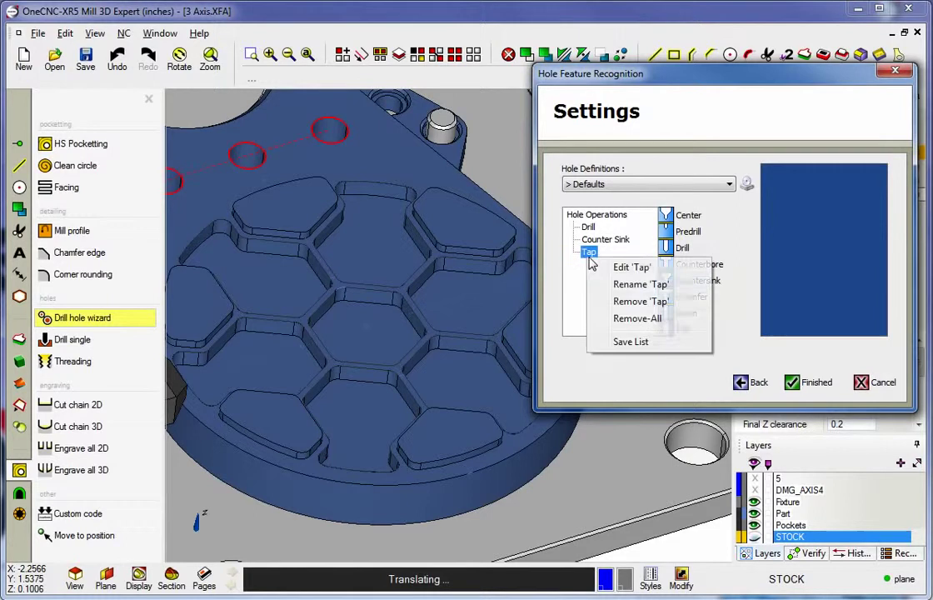
{"action": "left_click", "coordinate": [636, 318]}
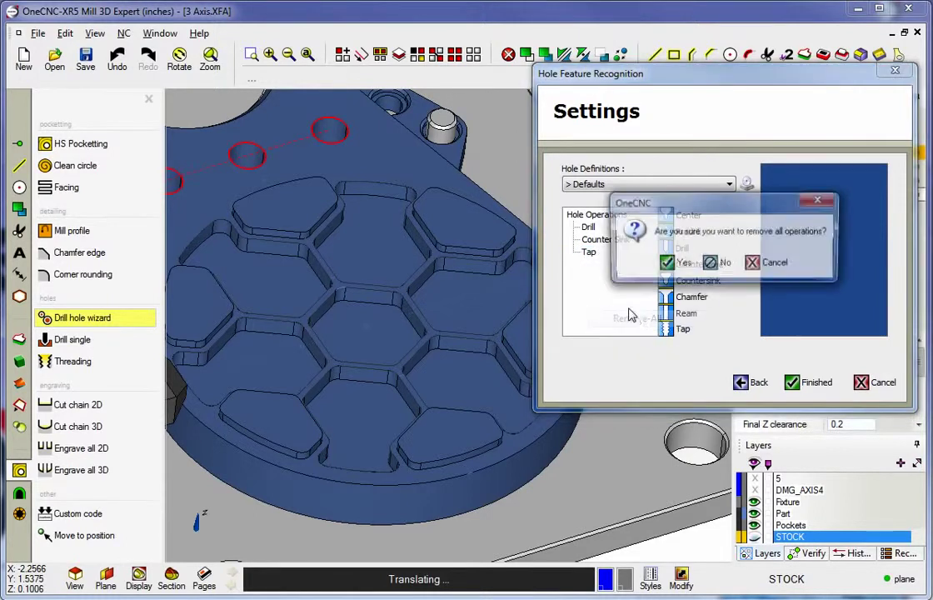
{"action": "left_click", "coordinate": [725, 263]}
{"action": "double_click", "coordinate": [698, 249]}
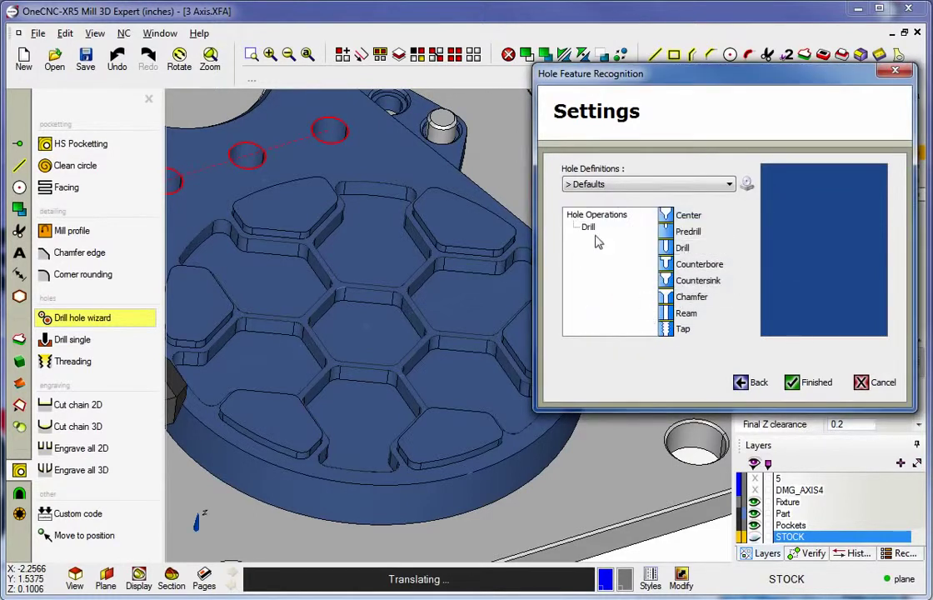
Pick the .50 INCH HSS 1/2 DRILL from the tool library's Drill list as the current tool.
{"action": "key", "text": "Return"}
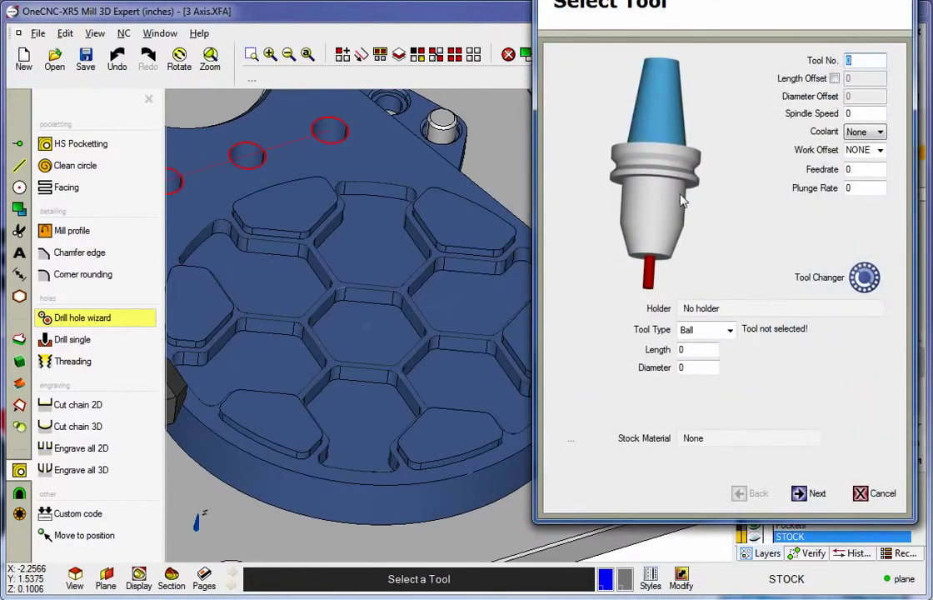
{"action": "left_click", "coordinate": [723, 330]}
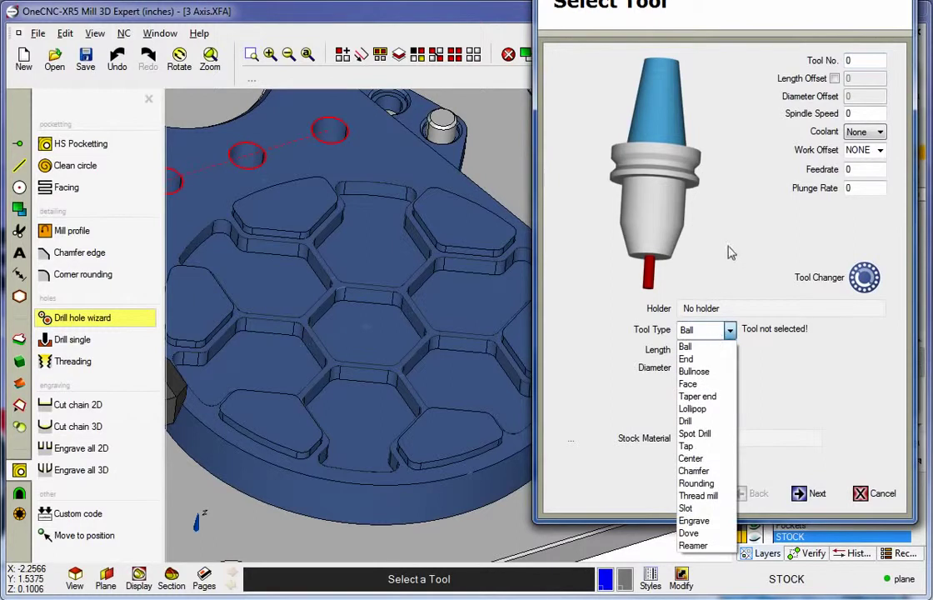
{"action": "left_click", "coordinate": [646, 226]}
{"action": "left_click", "coordinate": [649, 228]}
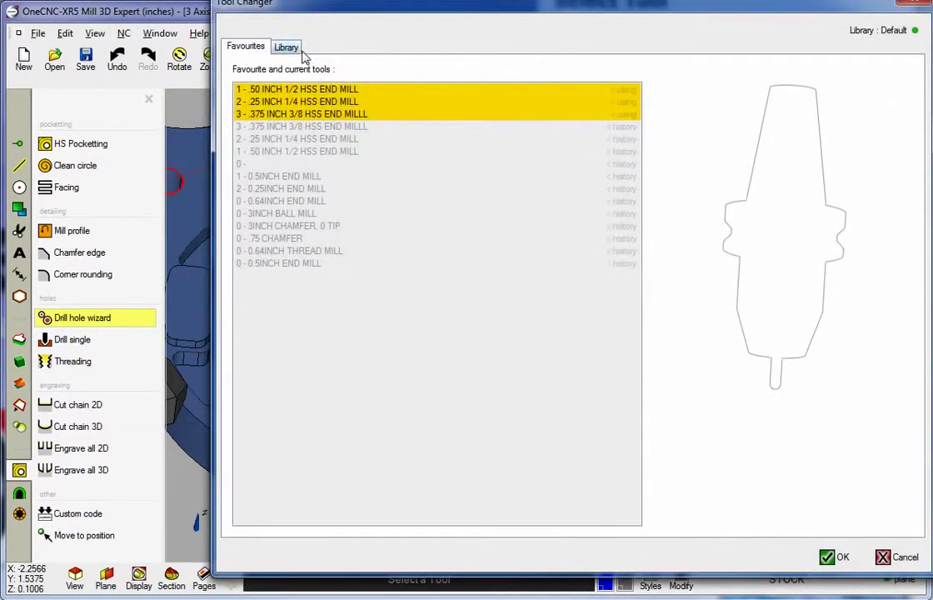
{"action": "left_click", "coordinate": [298, 50]}
{"action": "left_click", "coordinate": [259, 163]}
{"action": "left_click", "coordinate": [395, 288]}
{"action": "left_click", "coordinate": [827, 556]}
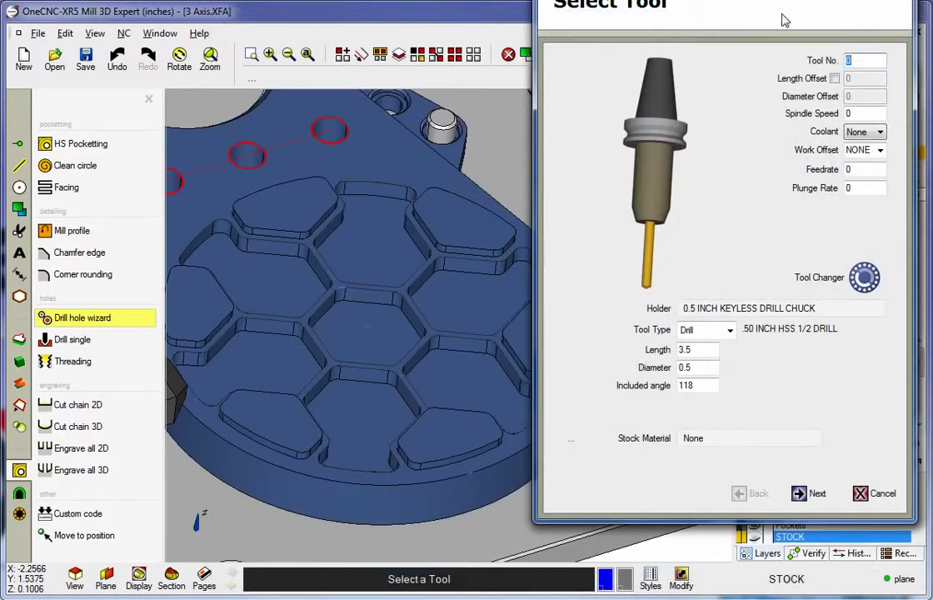
Set the drill's spindle speed to 1200 and feedrate to 12.
{"action": "double_click", "coordinate": [849, 114]}
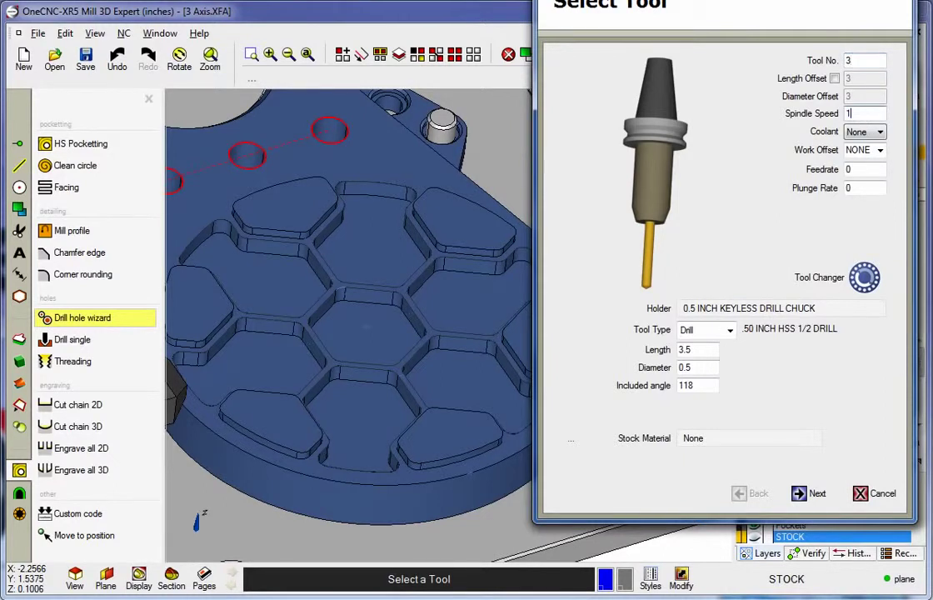
{"action": "type", "text": "1200"}
{"action": "double_click", "coordinate": [843, 169]}
{"action": "type", "text": "12"}
{"action": "left_click", "coordinate": [804, 497]}
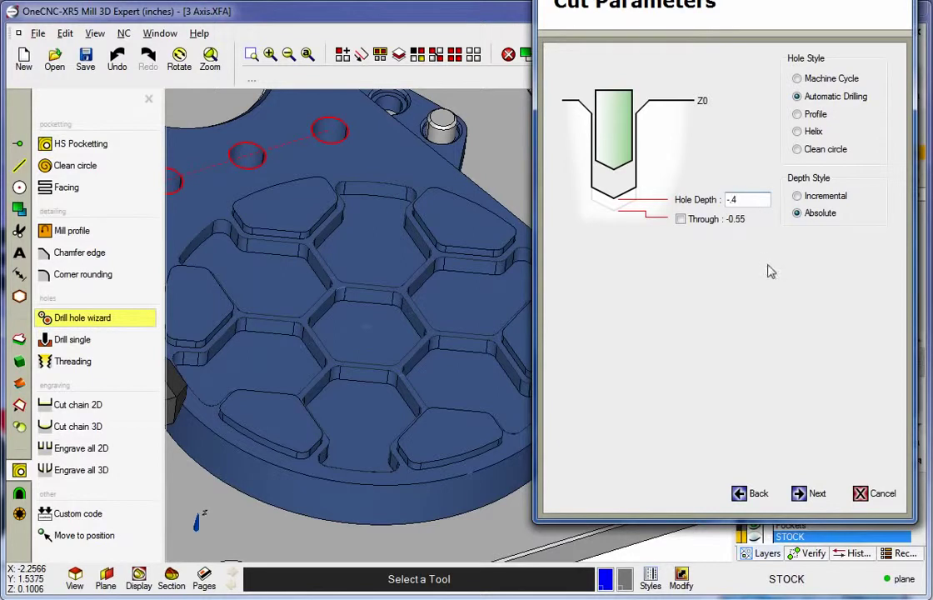
Use the Machine Cycle hole style with G83 Deep Hole Drilling, peck .1, creating the Simple Hole toolpath.
{"action": "left_click", "coordinate": [797, 78]}
{"action": "left_click", "coordinate": [801, 79]}
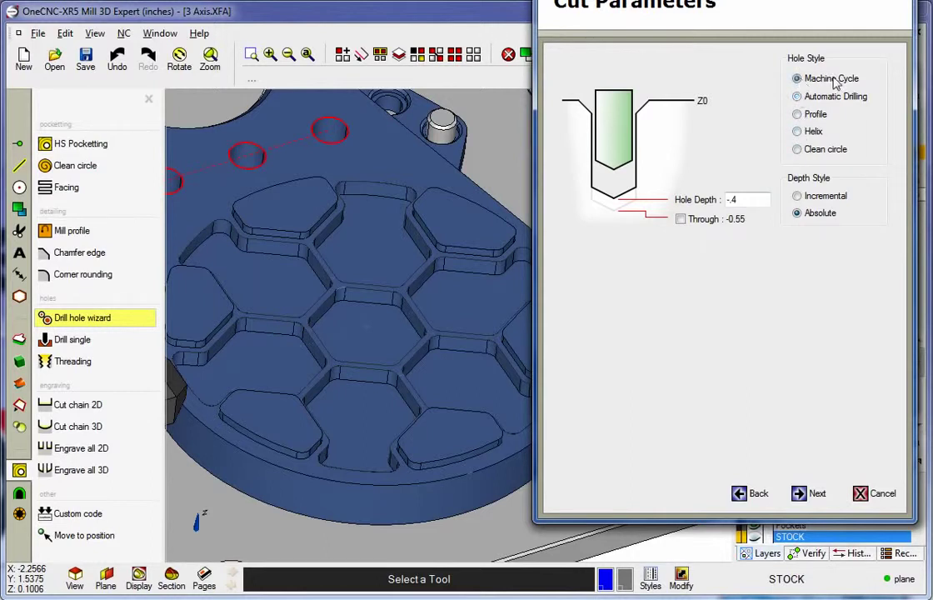
{"action": "left_click", "coordinate": [800, 494]}
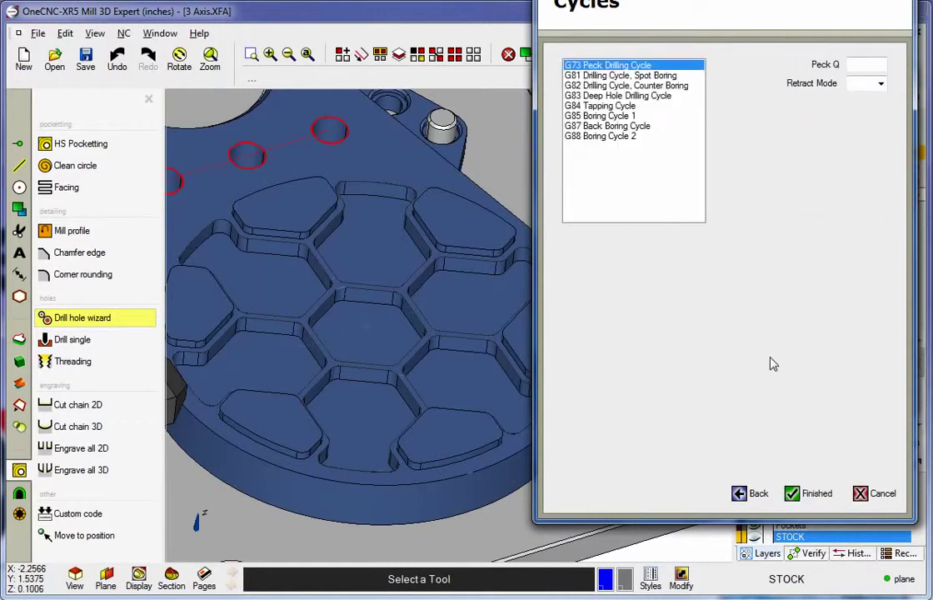
{"action": "left_click", "coordinate": [587, 96]}
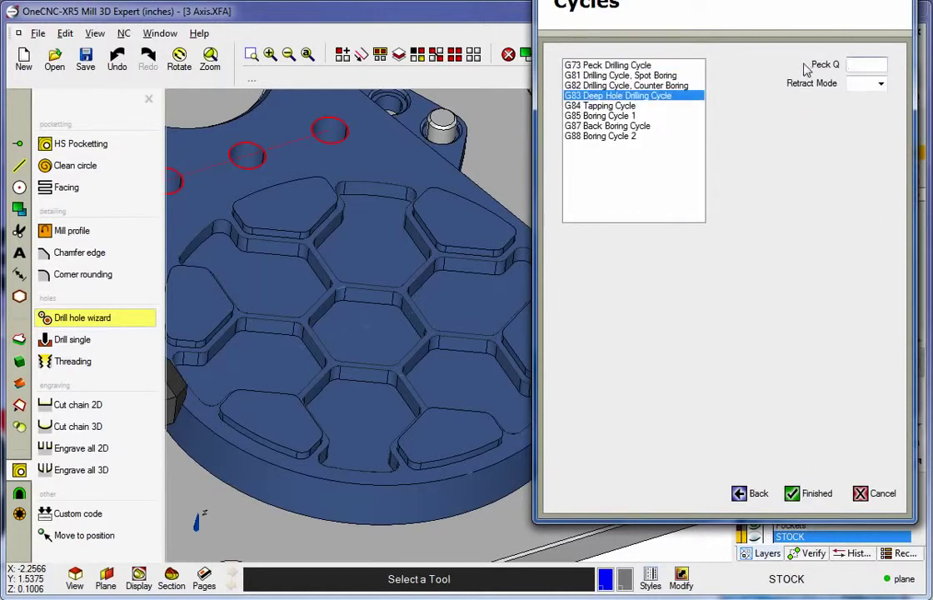
{"action": "left_click", "coordinate": [794, 495]}
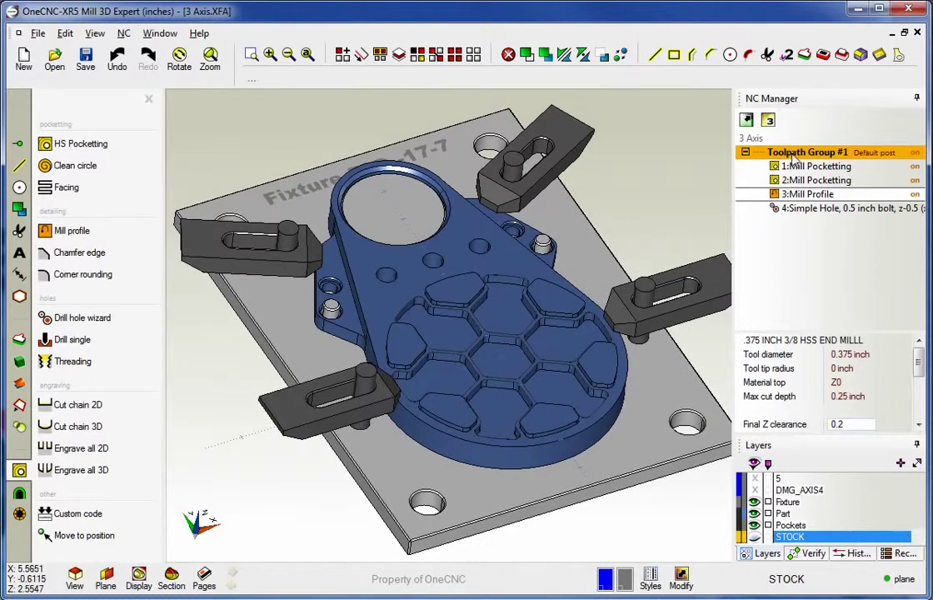
{"action": "right_click", "coordinate": [793, 158]}
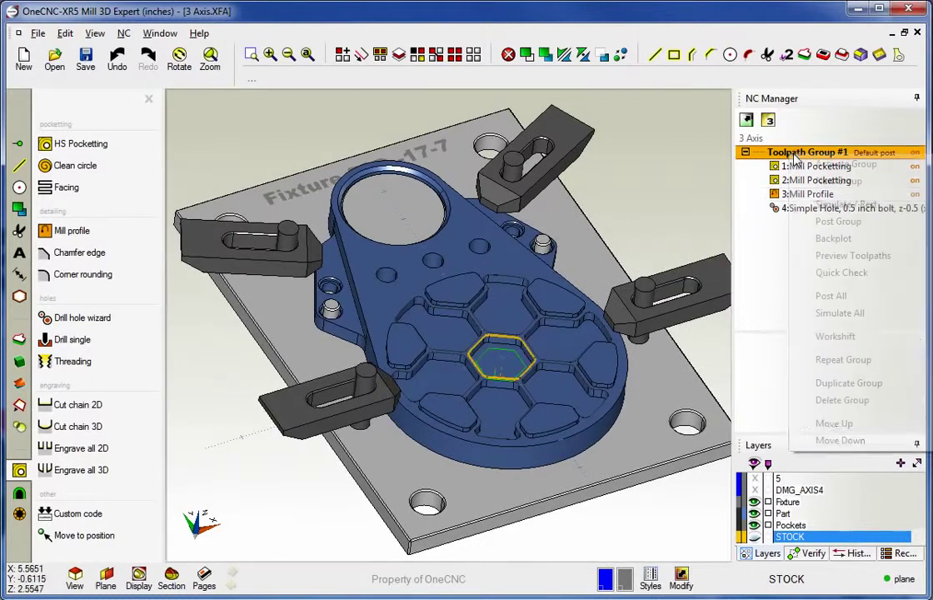
{"action": "left_click", "coordinate": [837, 255]}
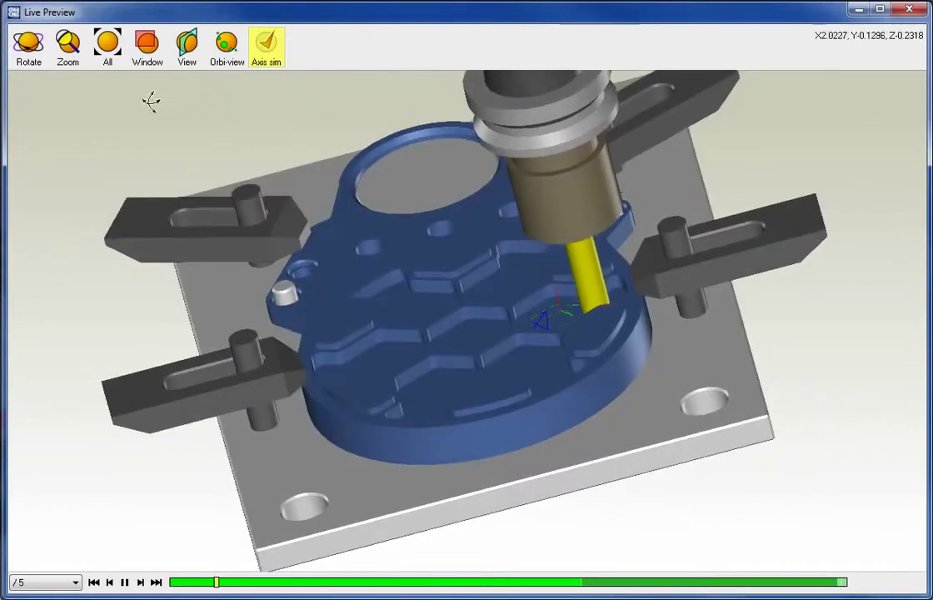
{"action": "scroll", "coordinate": [426, 340], "scroll_direction": "down", "scroll_amount": 3}
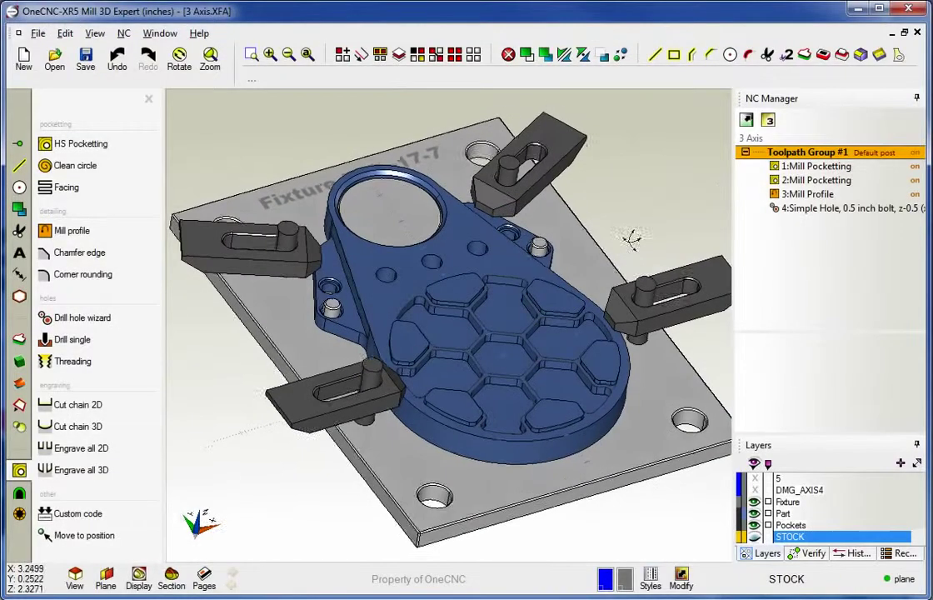
{"action": "middle_click_drag", "start_coordinate": [632, 240], "coordinate": [731, 235]}
{"action": "right_click", "coordinate": [799, 157]}
{"action": "left_click", "coordinate": [779, 200]}
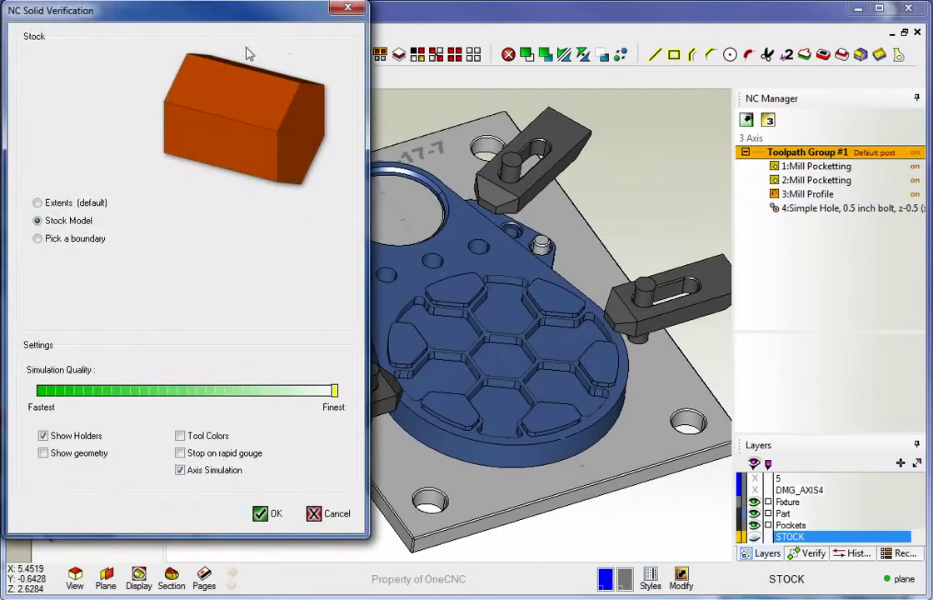
{"action": "left_click", "coordinate": [260, 512]}
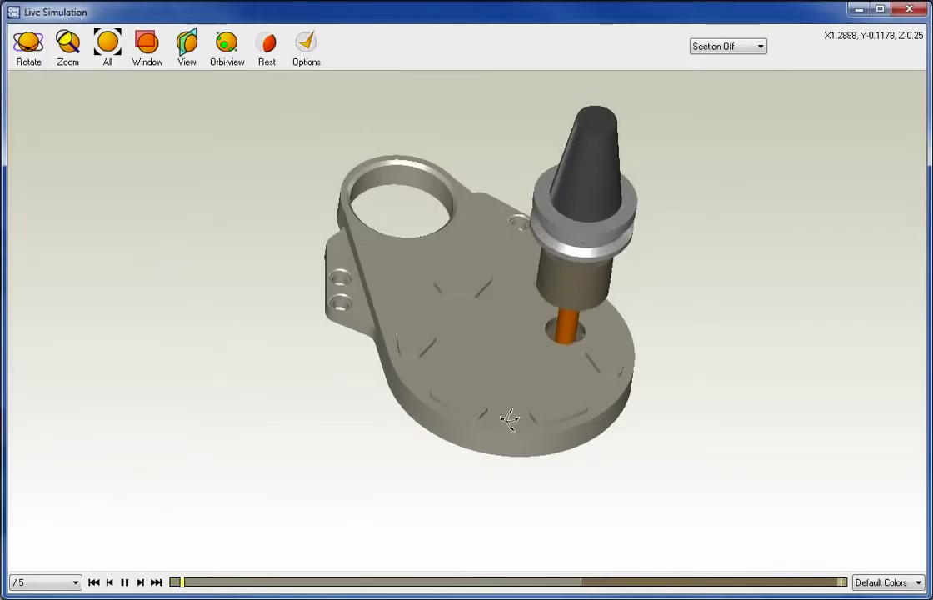
{"action": "left_click_drag", "start_coordinate": [510, 419], "coordinate": [490, 388]}
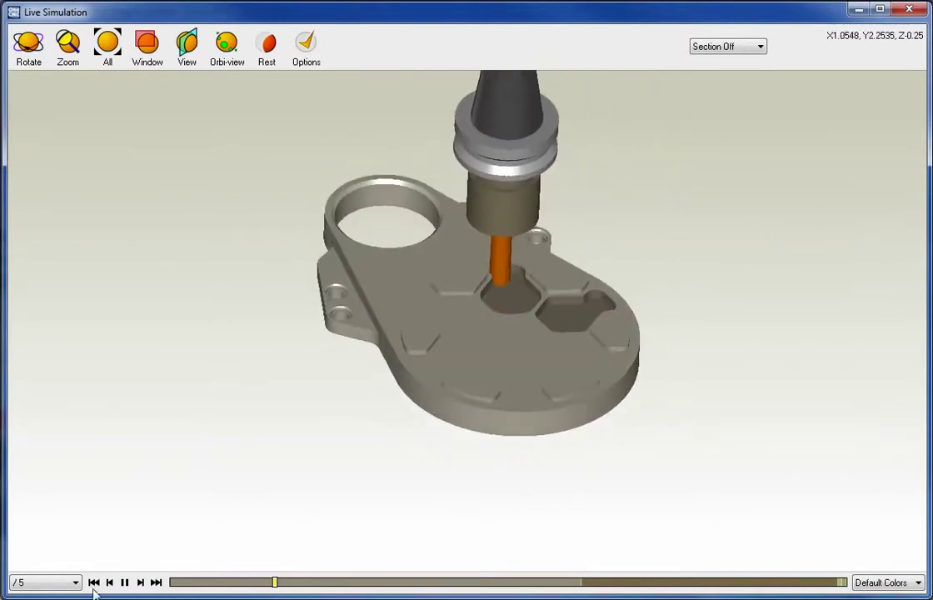
{"action": "left_click", "coordinate": [46, 582]}
{"action": "left_click", "coordinate": [38, 520]}
{"action": "left_click_drag", "start_coordinate": [298, 492], "coordinate": [410, 430]}
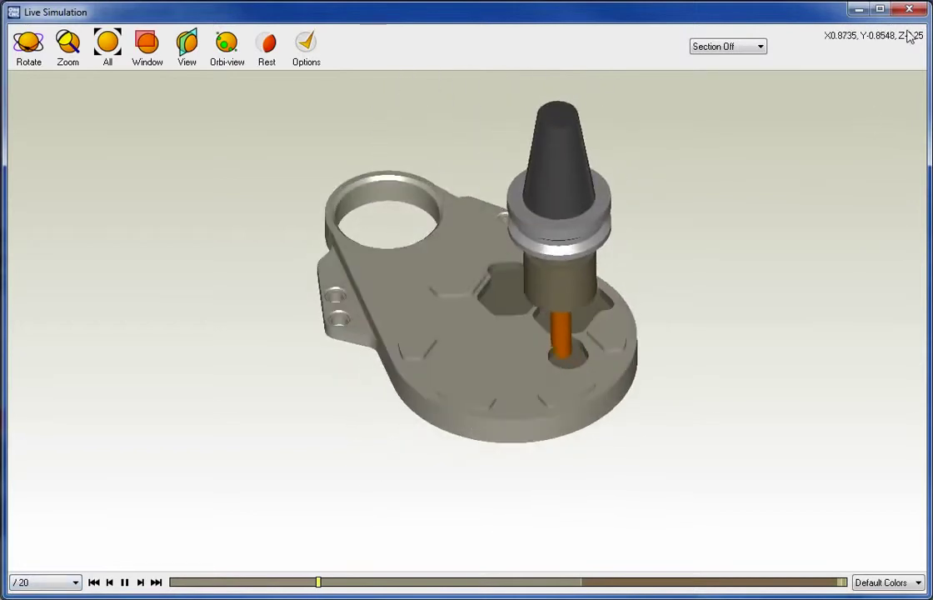
{"action": "left_click", "coordinate": [909, 9]}
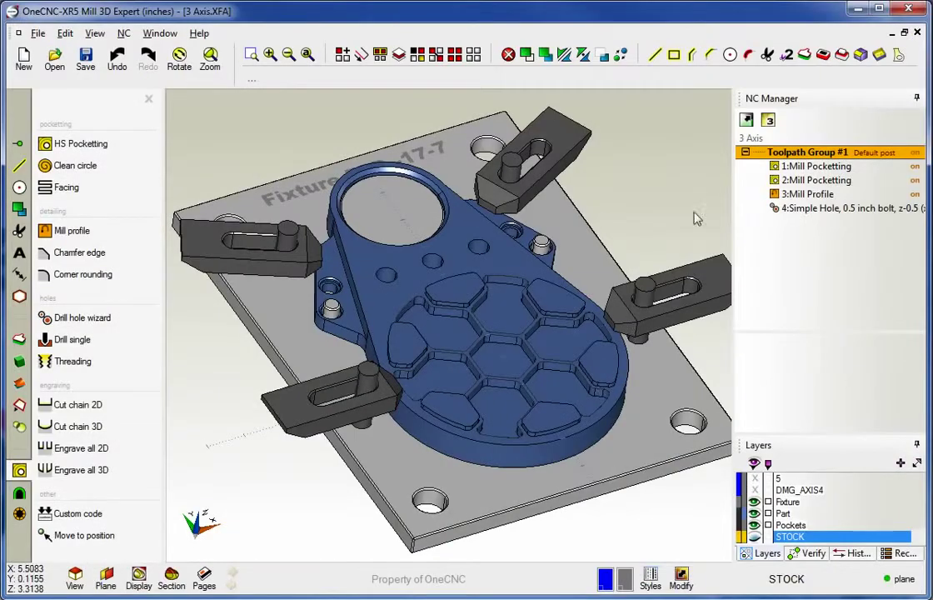
Post Toolpath Group #1 with the Haas post processor and save the code as 3 Axis.
{"action": "right_click", "coordinate": [803, 158]}
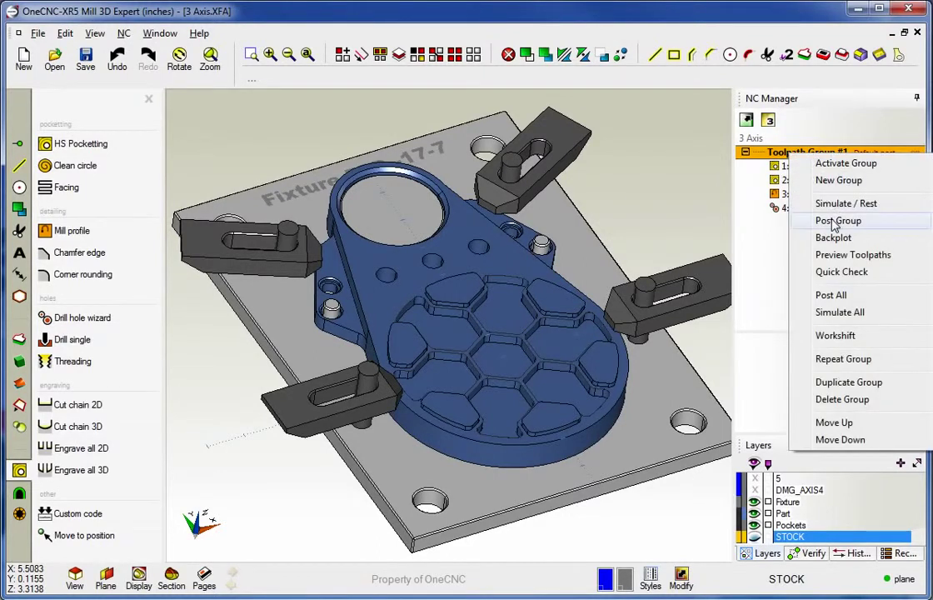
{"action": "left_click", "coordinate": [798, 220]}
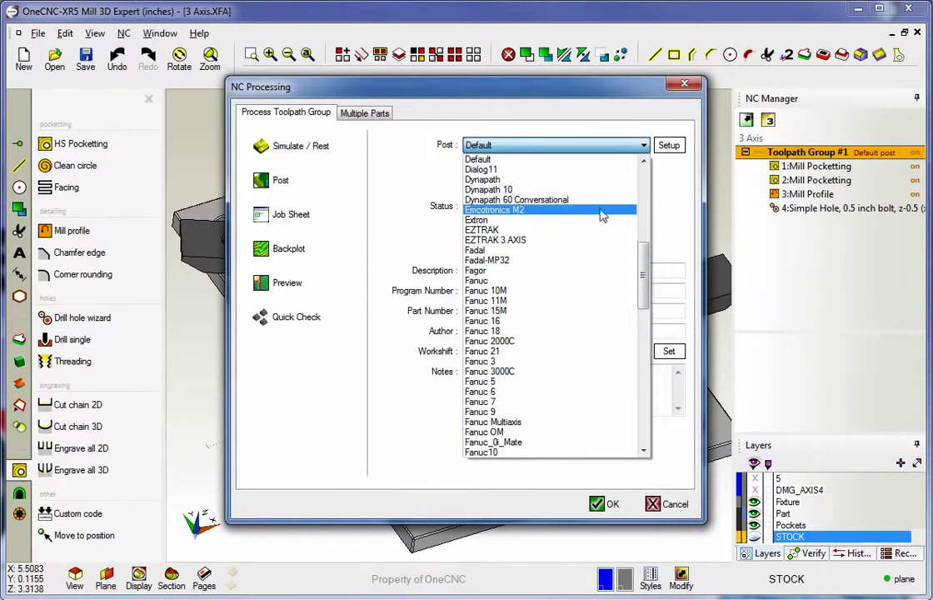
{"action": "left_click_drag", "start_coordinate": [642, 279], "coordinate": [640, 325]}
{"action": "left_click", "coordinate": [558, 362]}
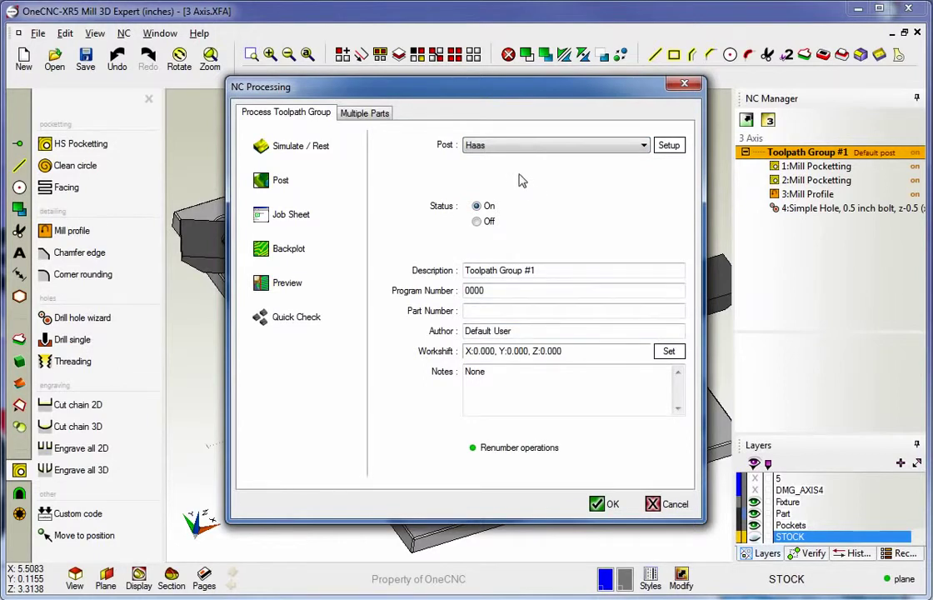
{"action": "left_click", "coordinate": [293, 193]}
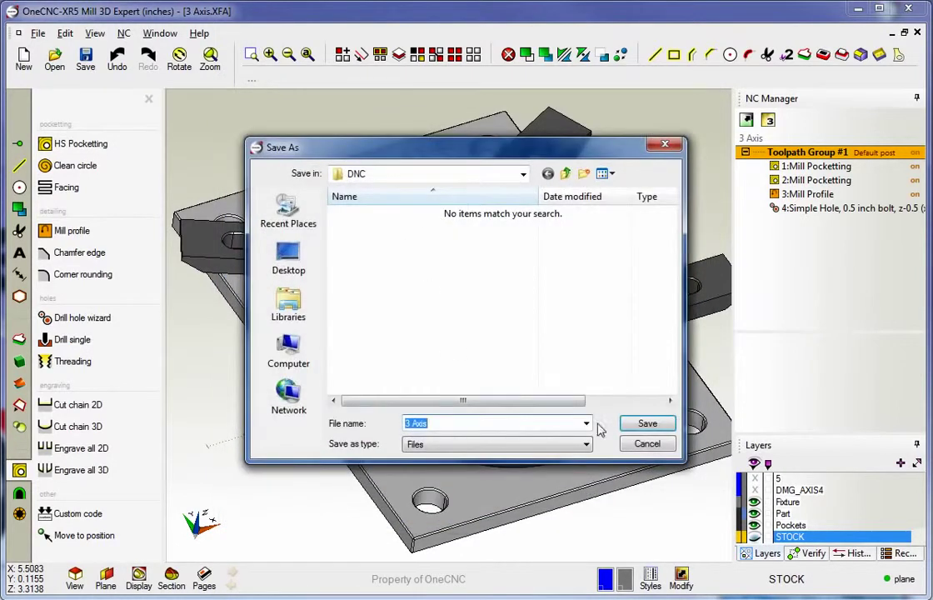
{"action": "left_click", "coordinate": [648, 424]}
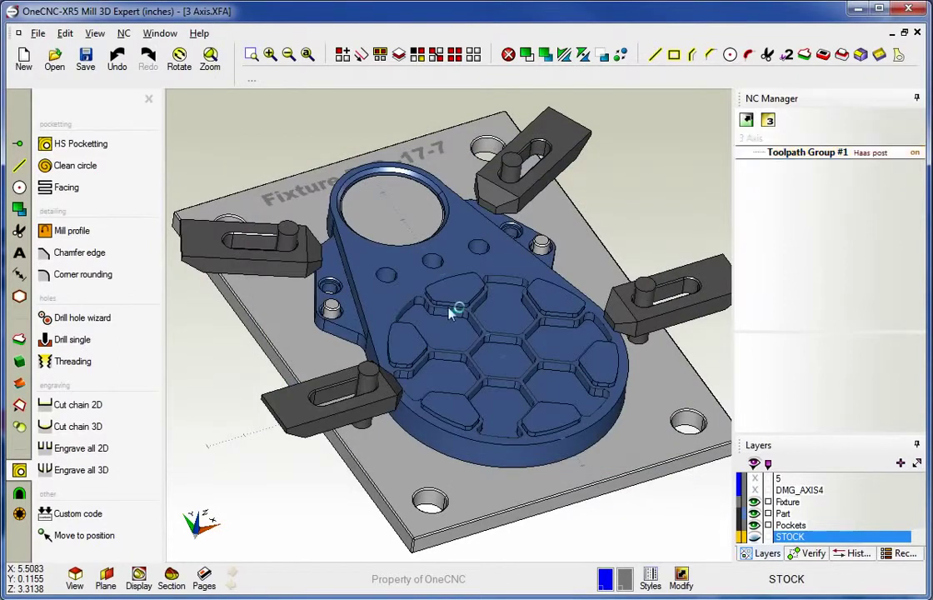
Move and enlarge the OneCNC Link window to read the Haas code, then close it.
{"action": "left_click_drag", "start_coordinate": [156, 160], "coordinate": [157, 12]}
{"action": "left_click_drag", "start_coordinate": [223, 338], "coordinate": [575, 538]}
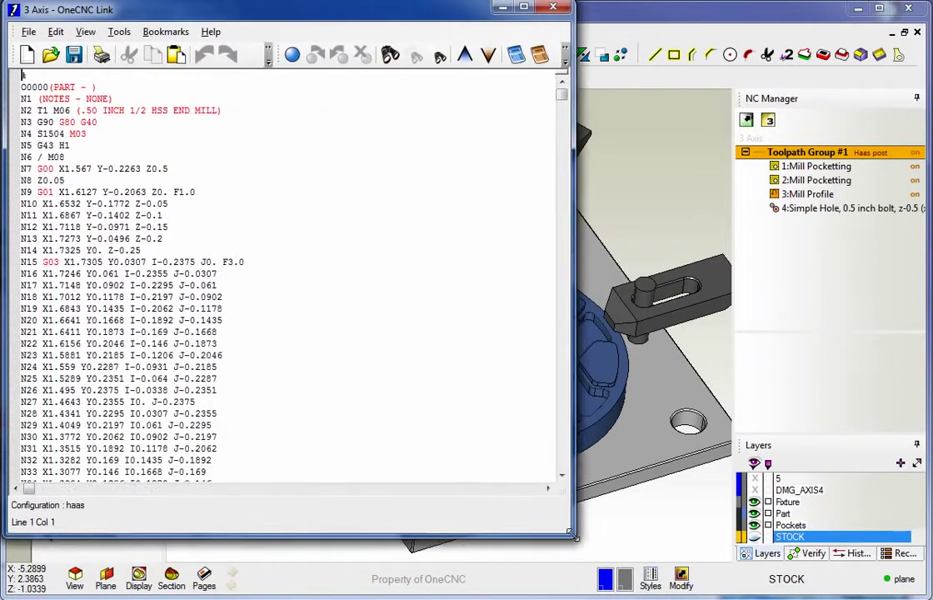
{"action": "left_click", "coordinate": [556, 8]}
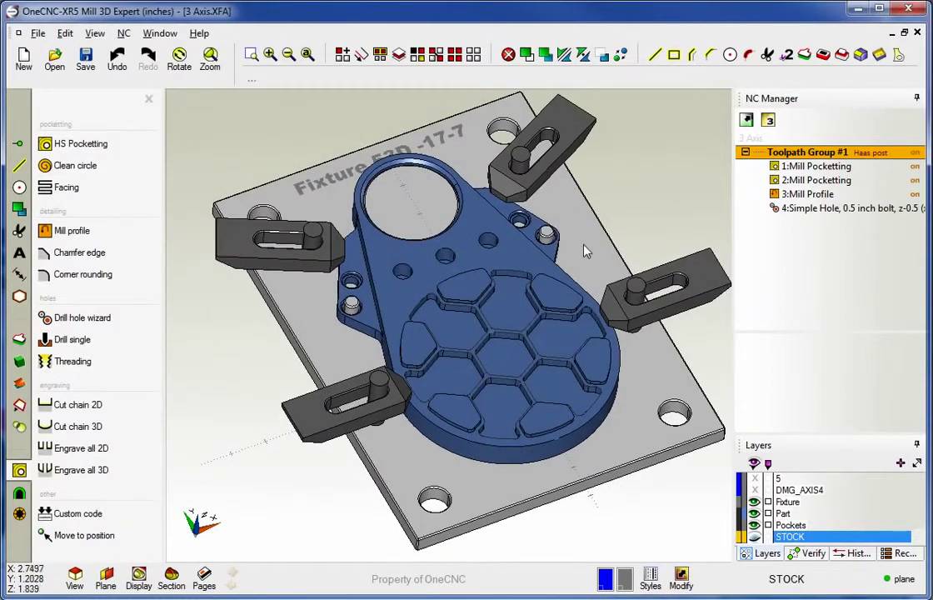
{"action": "middle_click_drag", "start_coordinate": [566, 243], "coordinate": [557, 246]}
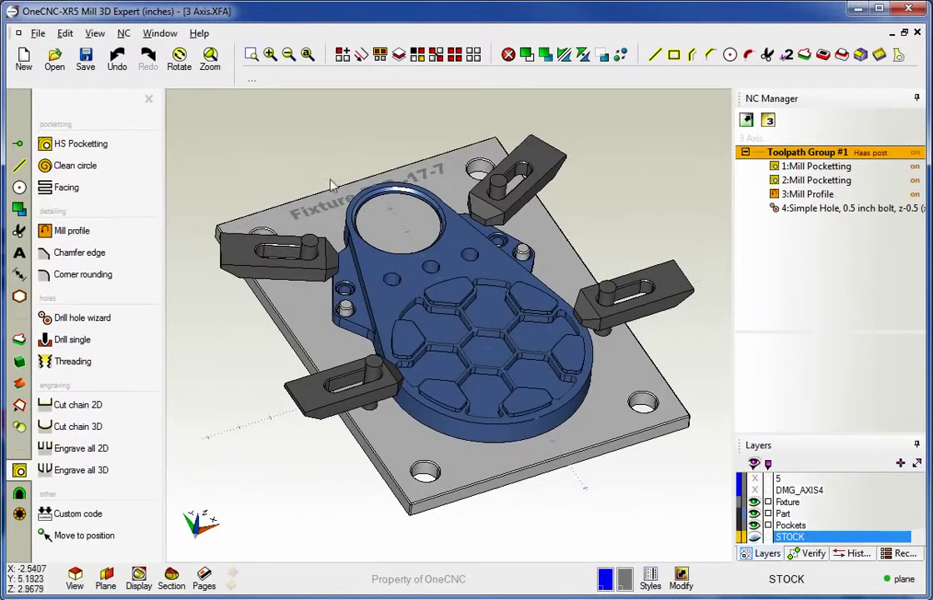